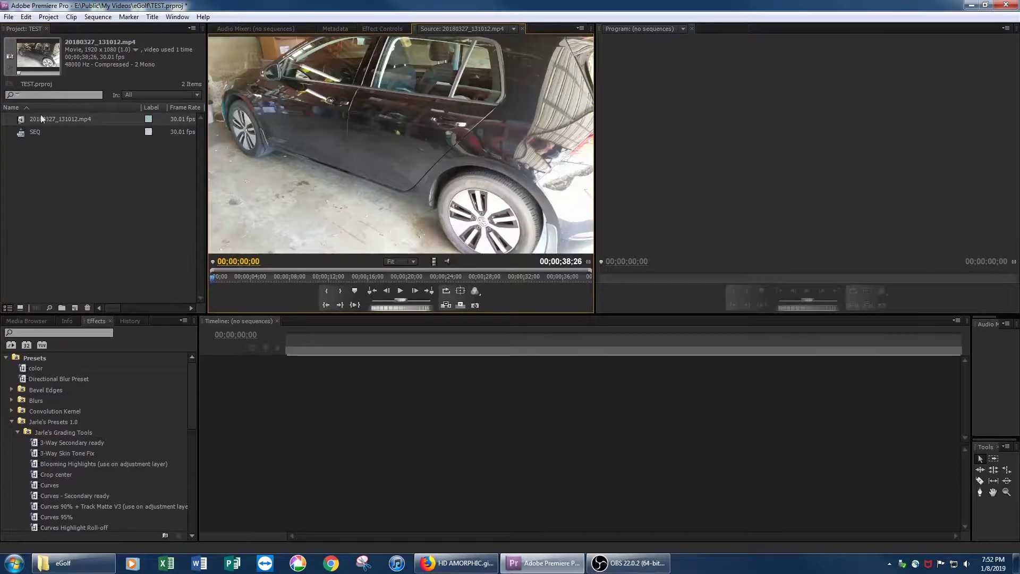
Create a new sequence from the clip 20180327_131012.mp4 in the project
drag(273, 278, 247, 276)
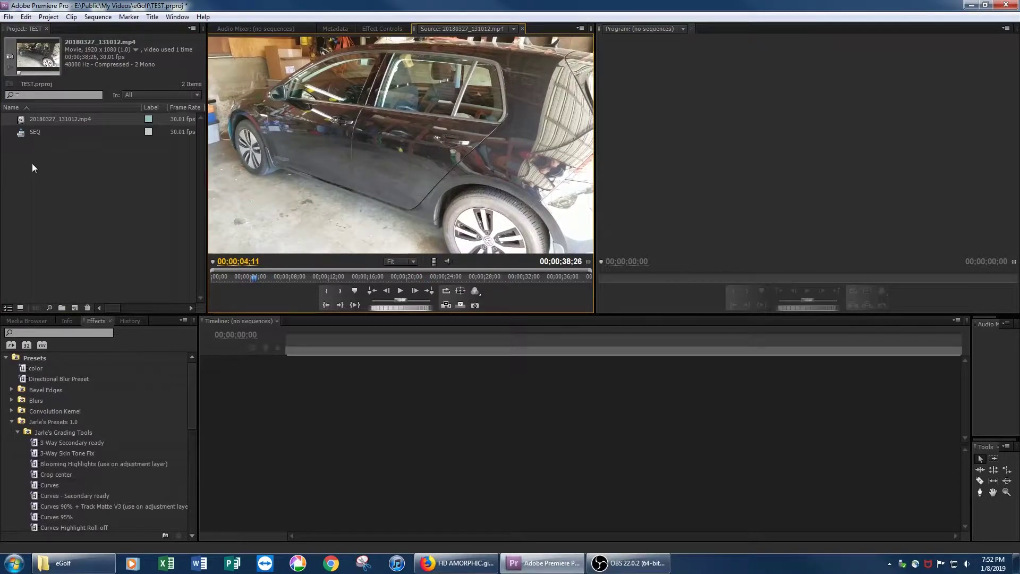
click(20, 119)
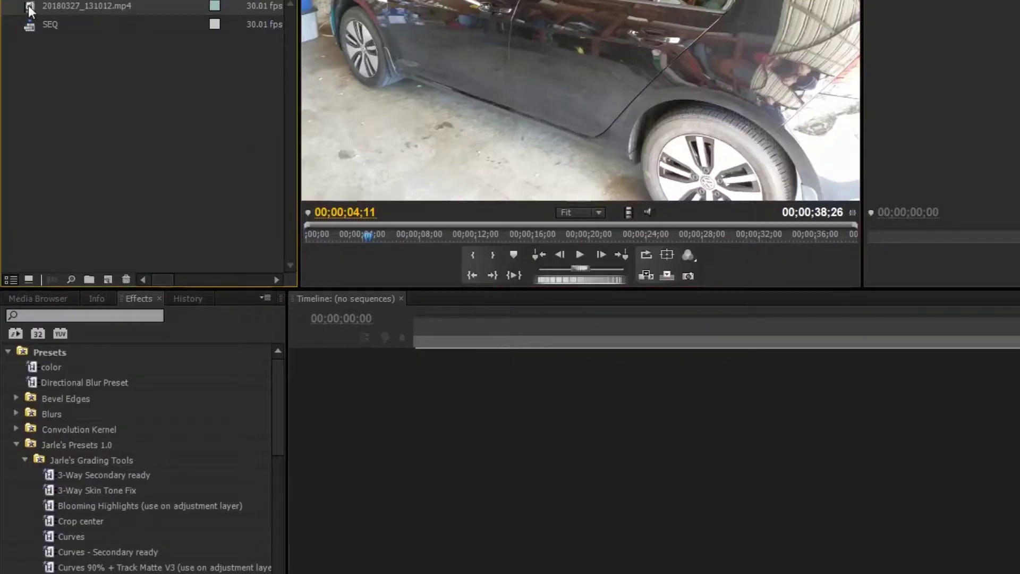
right_click(44, 251)
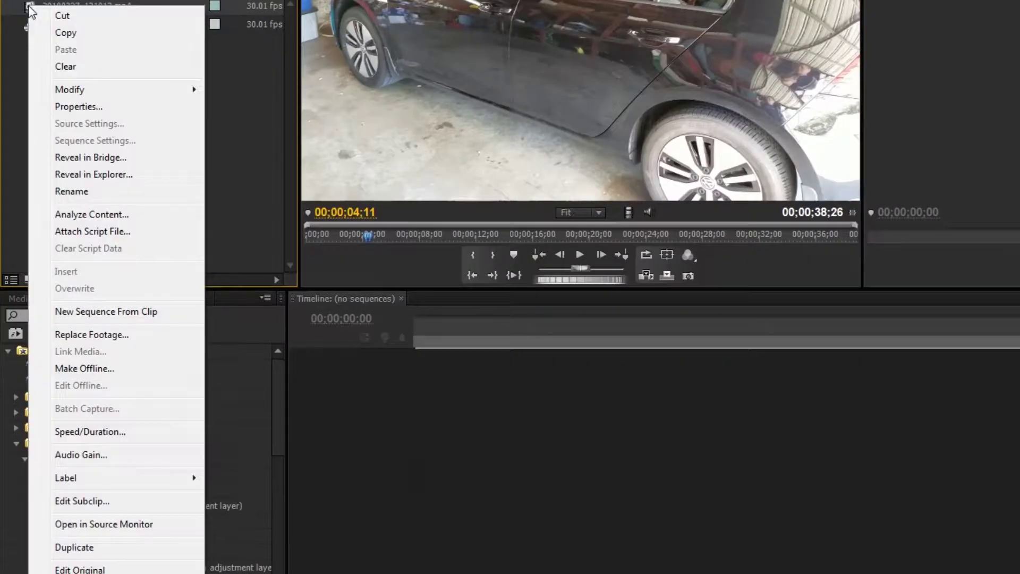
key(Escape)
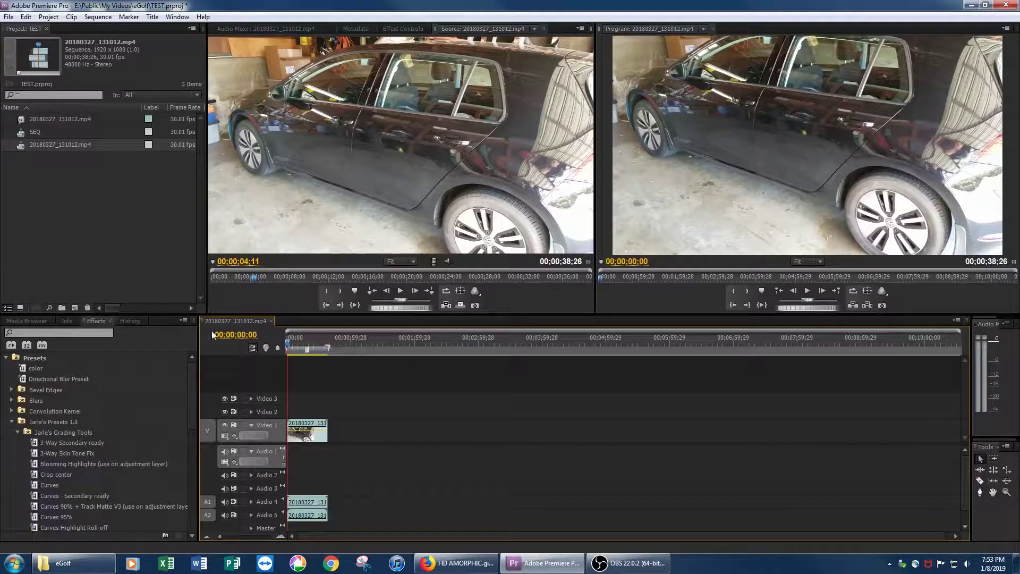
Collapse the Video 1 track and split its clip at 00;00;23;29 and 00;00;26;21
click(251, 425)
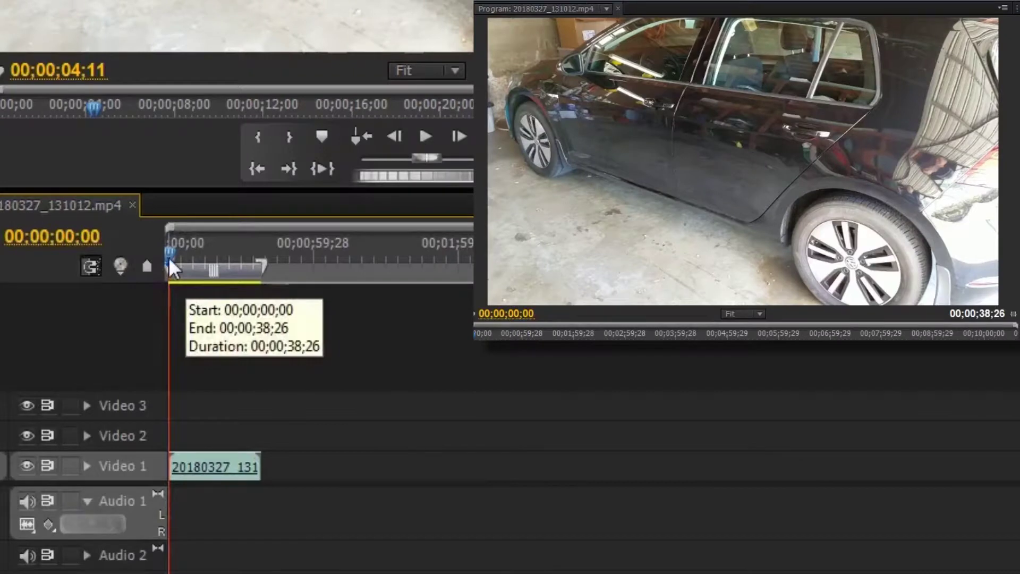
drag(287, 343, 294, 341)
drag(184, 253, 226, 246)
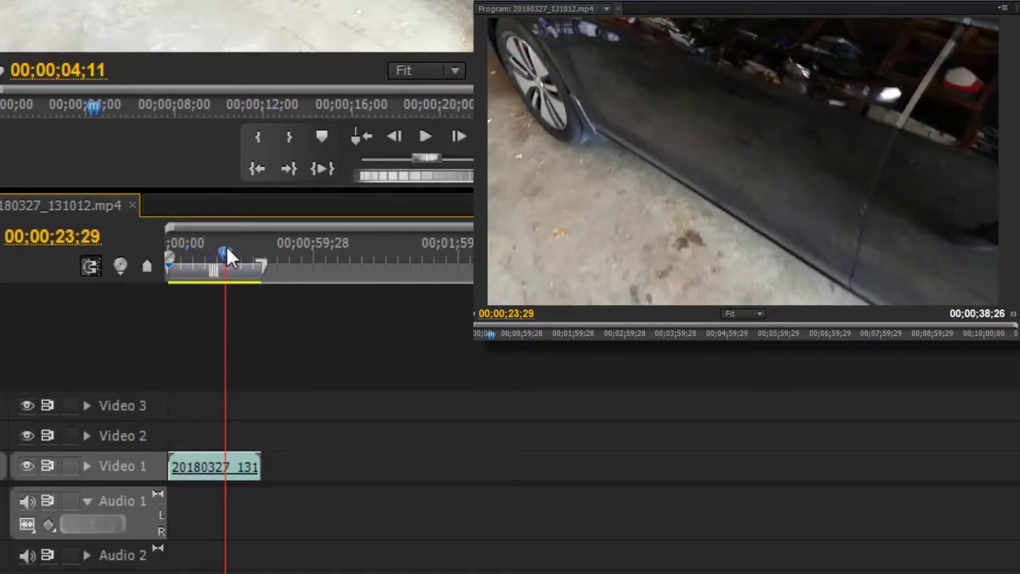
key(ctrl+k)
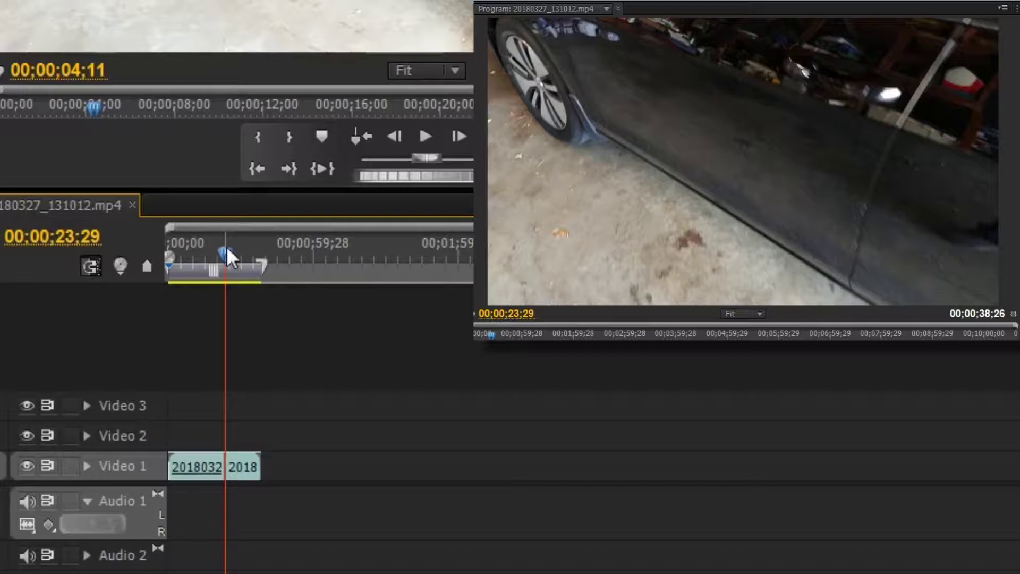
key(space)
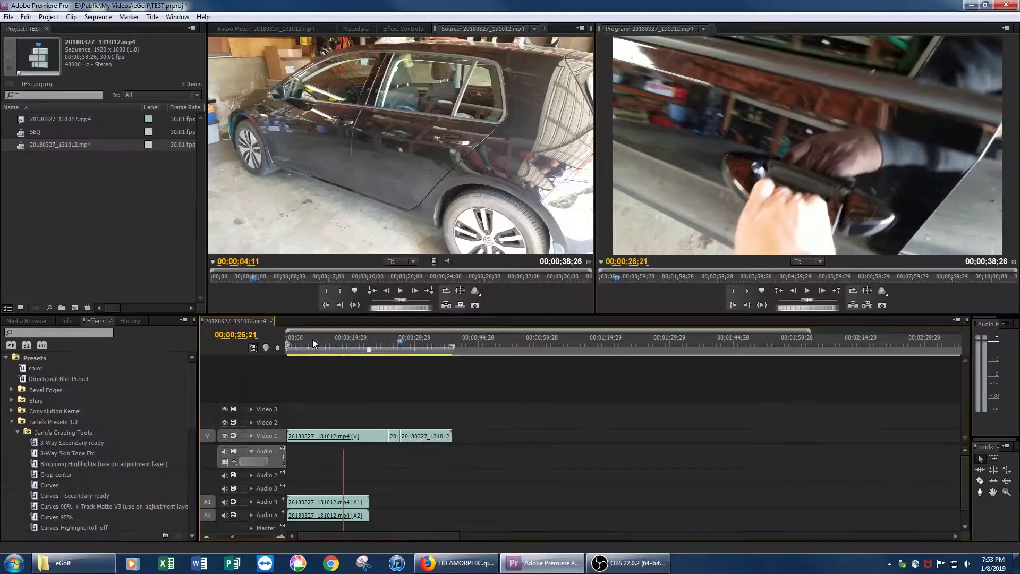
key(=)
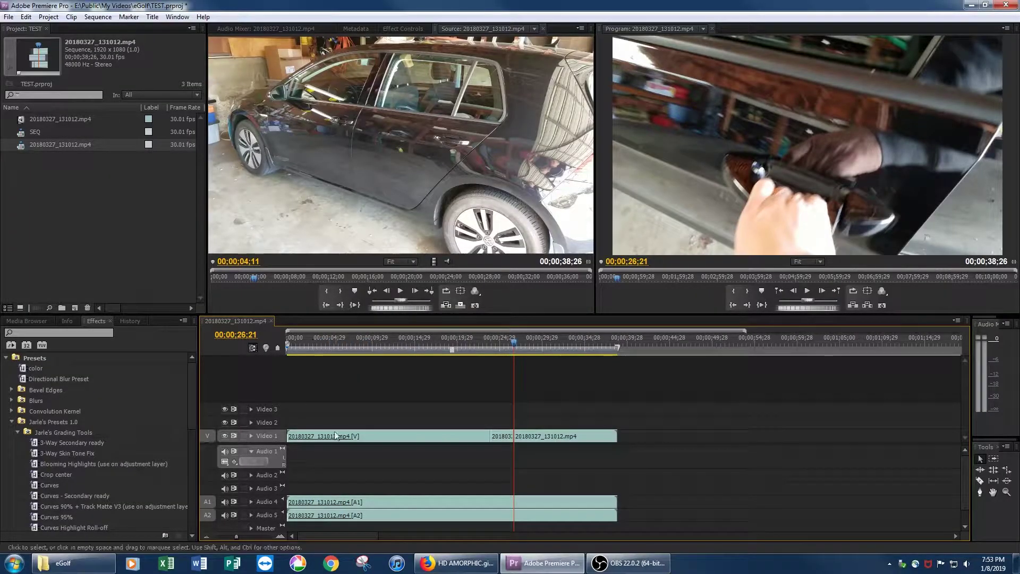
Delete the footage before and after the short middle segment and move that segment to the start of Video 1
click(364, 439)
key(Delete)
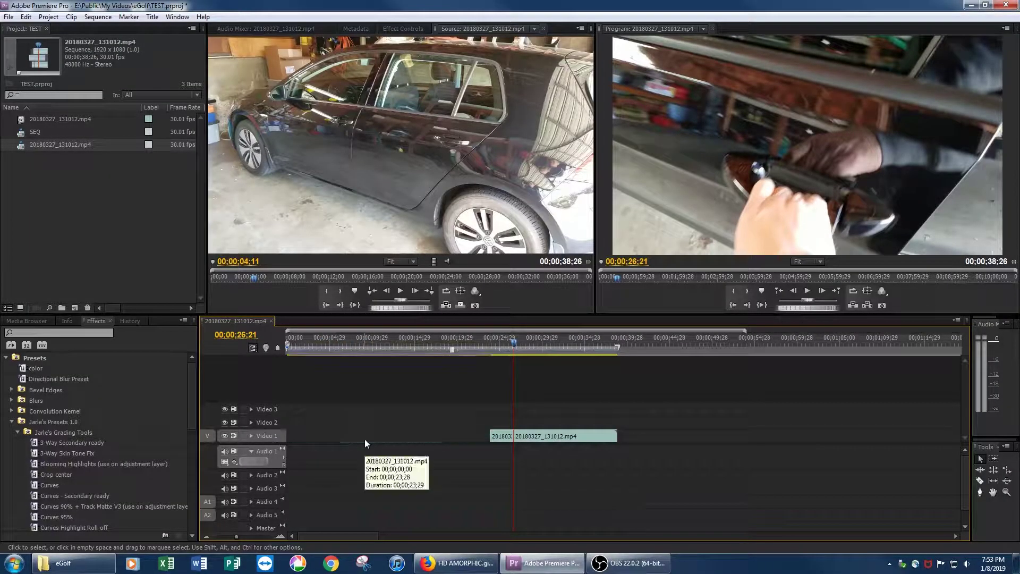
key(ctrl+k)
click(522, 435)
key(Delete)
drag(502, 439, 292, 437)
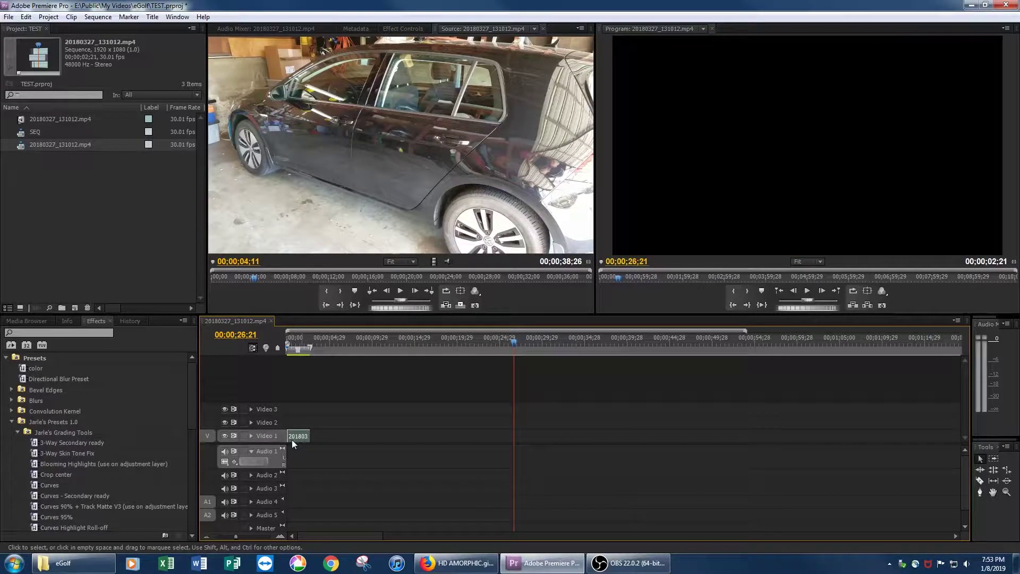
click(307, 340)
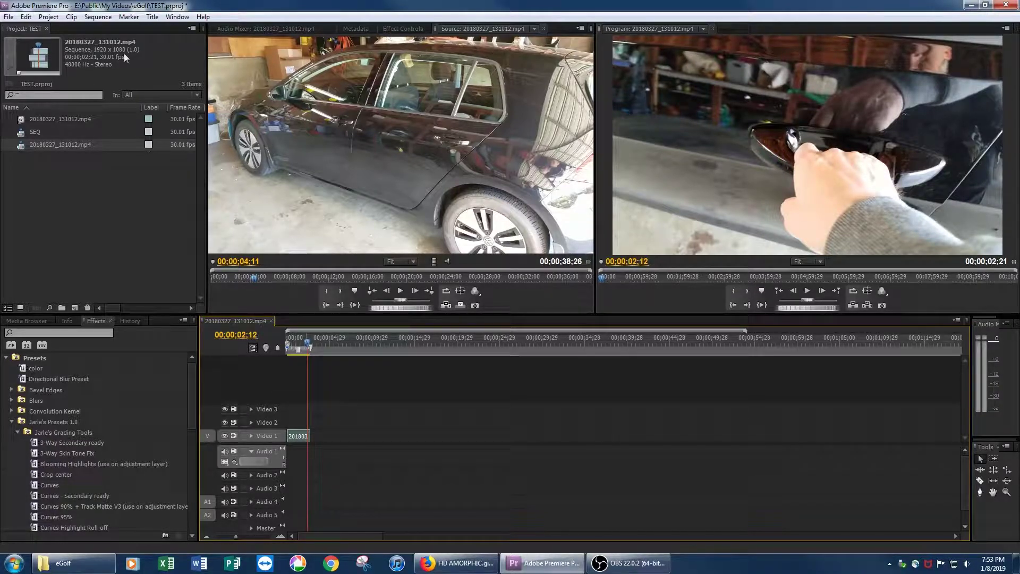
Check the sequence settings and compare the frame size and frame rate of the sequence with the source clip
click(96, 19)
click(102, 25)
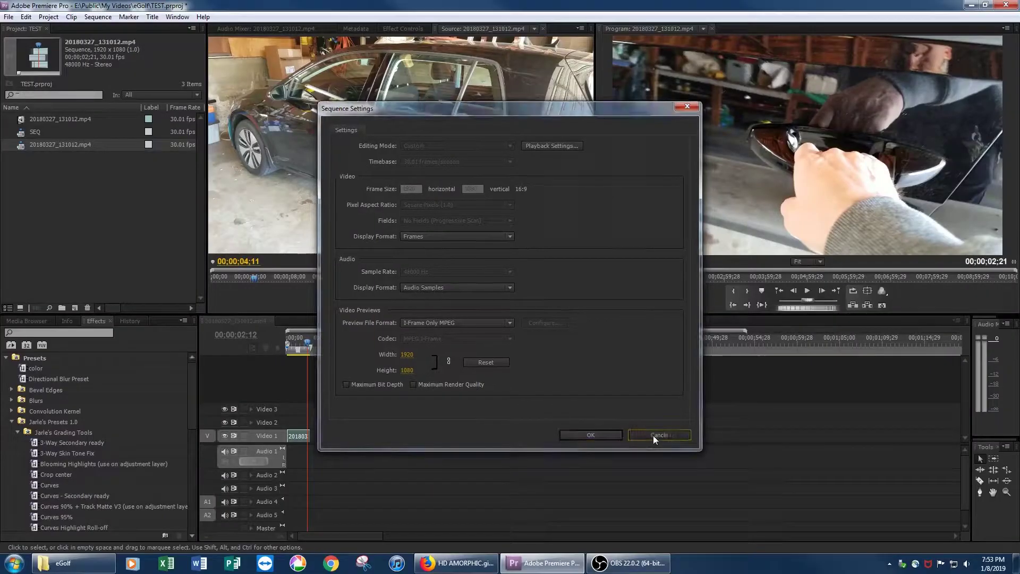
click(755, 550)
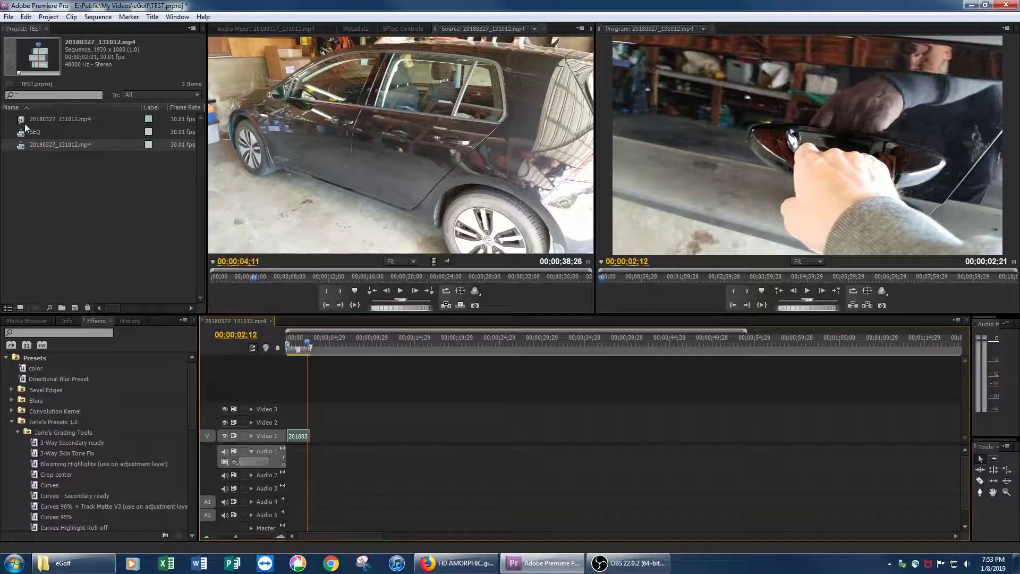
click(20, 148)
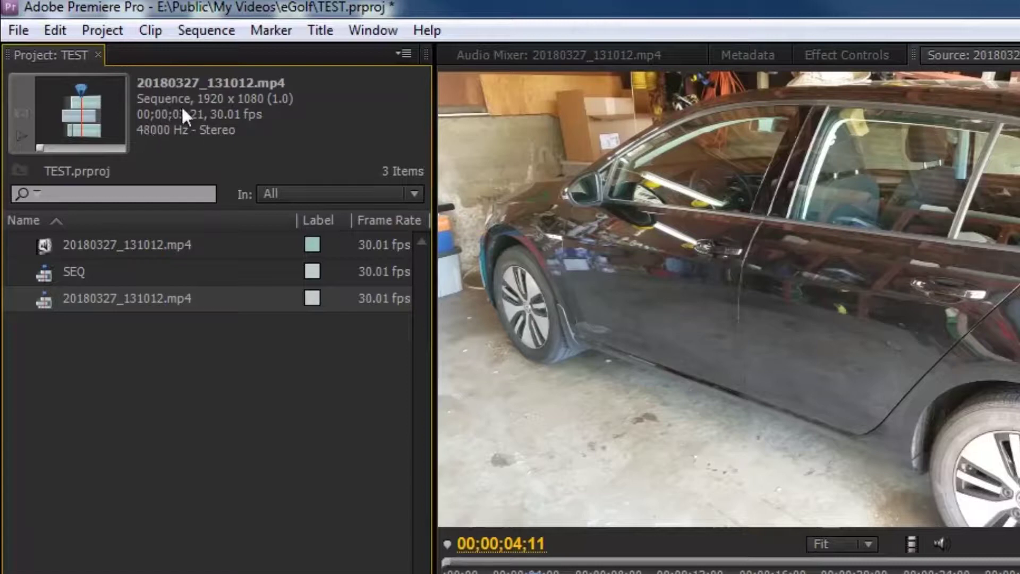
click(45, 245)
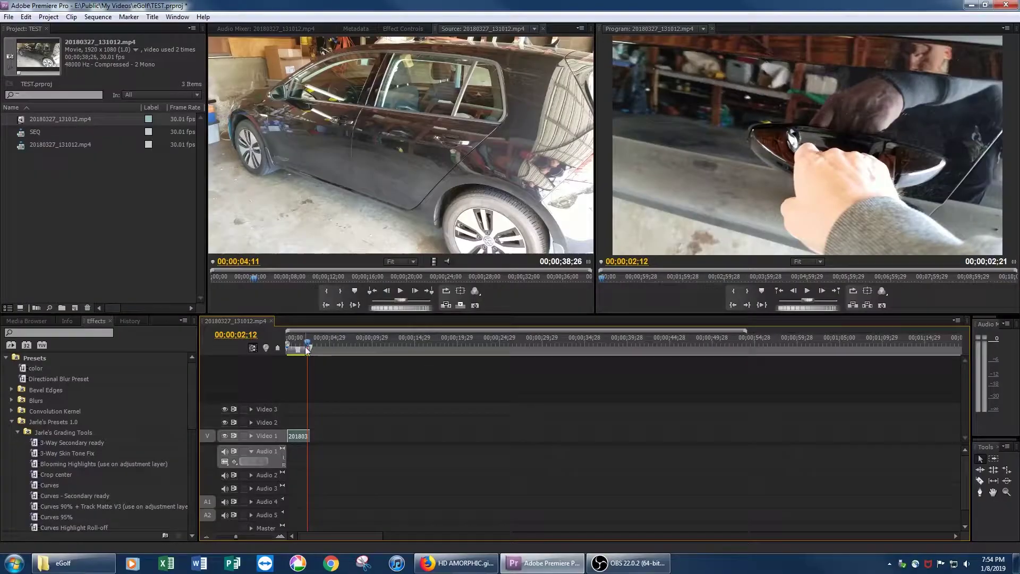
Set up the trimmed sequence's media export as Animated GIF with the output file name NAME
drag(310, 348, 296, 348)
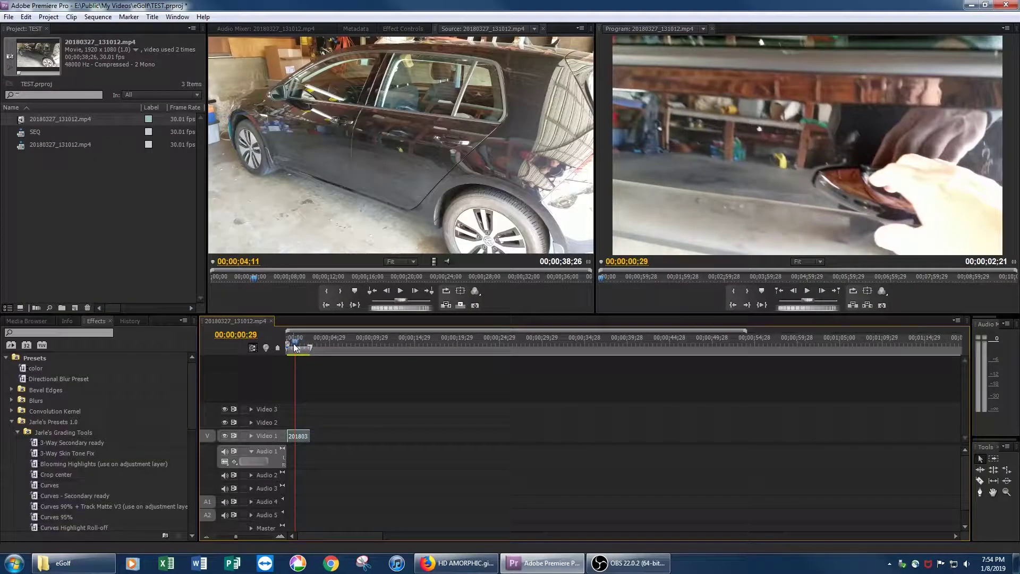
key(ctrl+m)
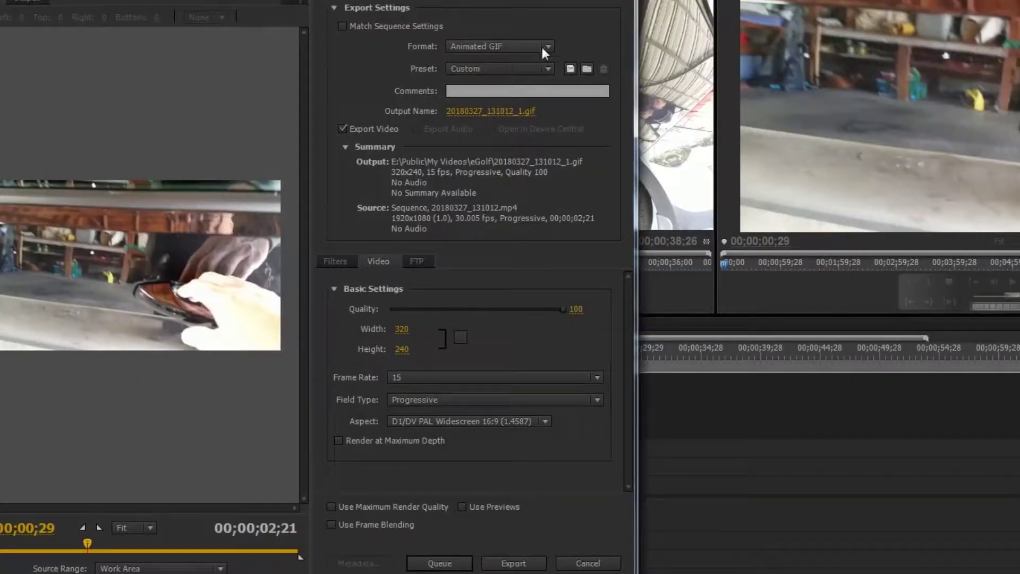
click(542, 46)
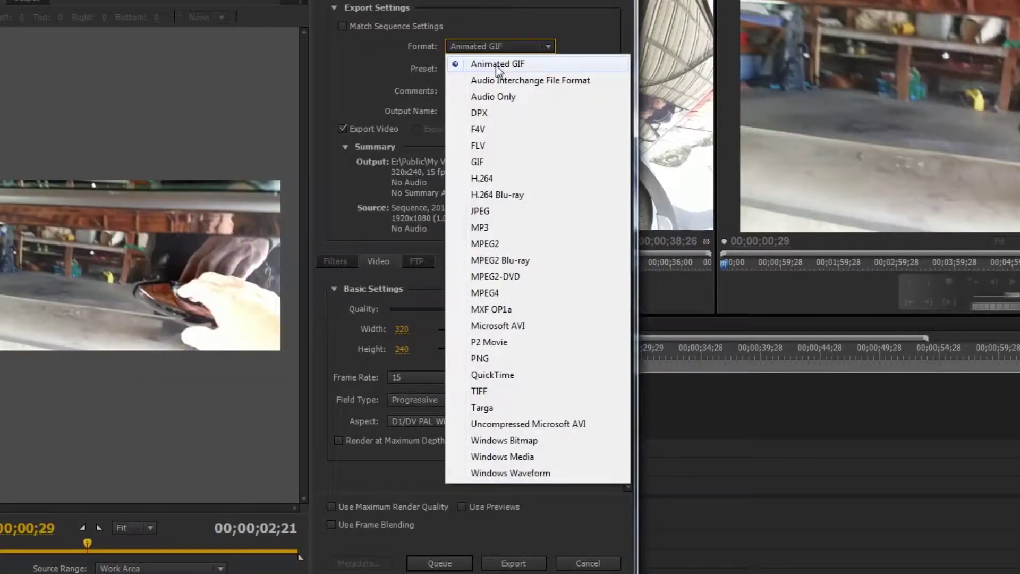
click(496, 64)
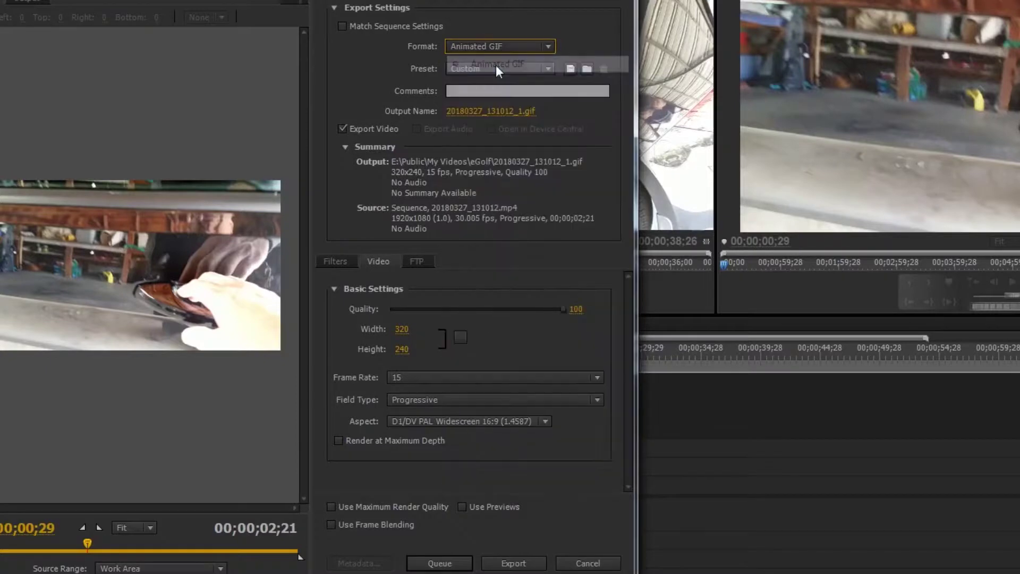
click(475, 111)
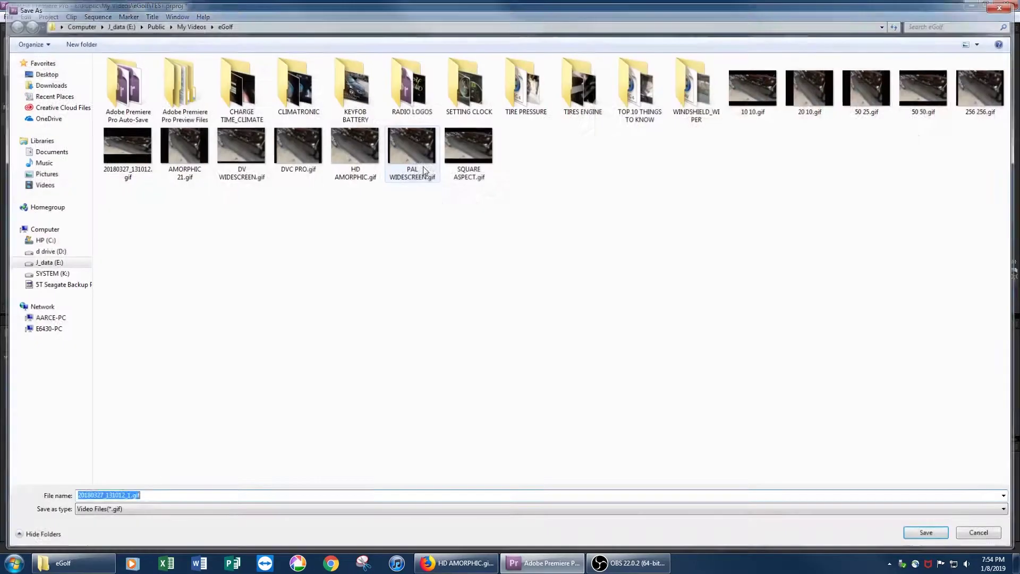
text(NAME)
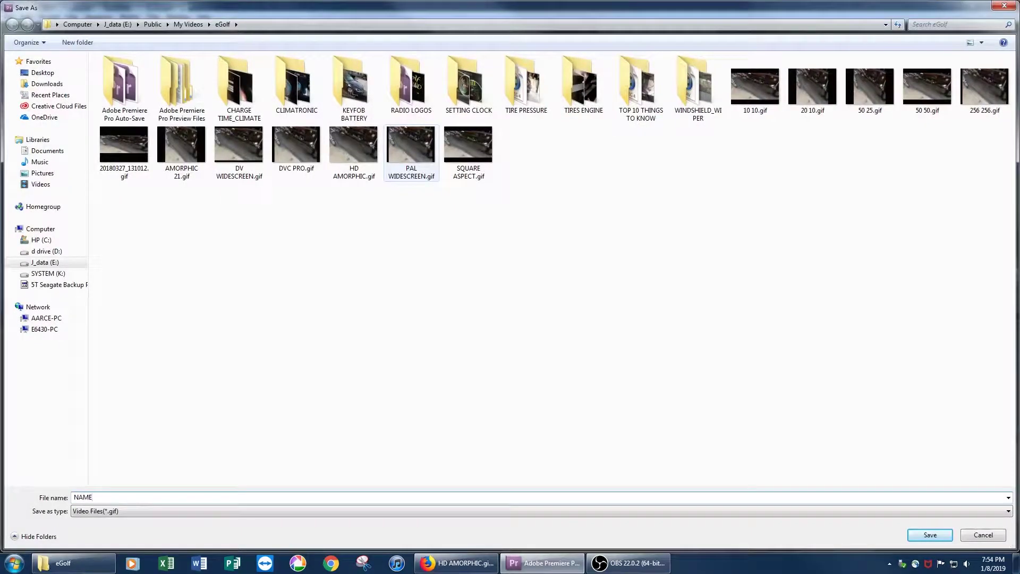
click(929, 536)
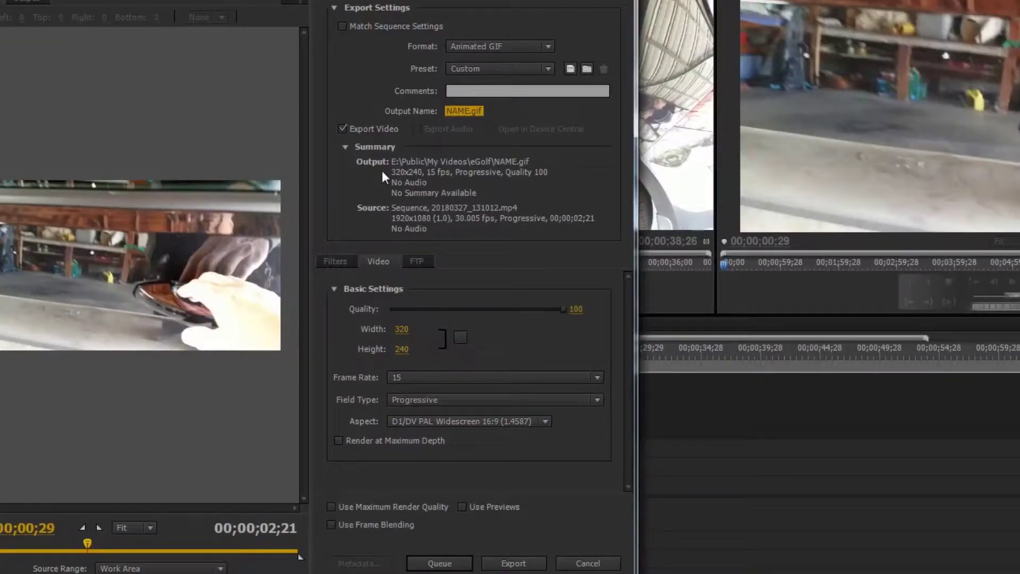
Apply the 320x240 10fps export preset and set the frame rate to 15
click(551, 69)
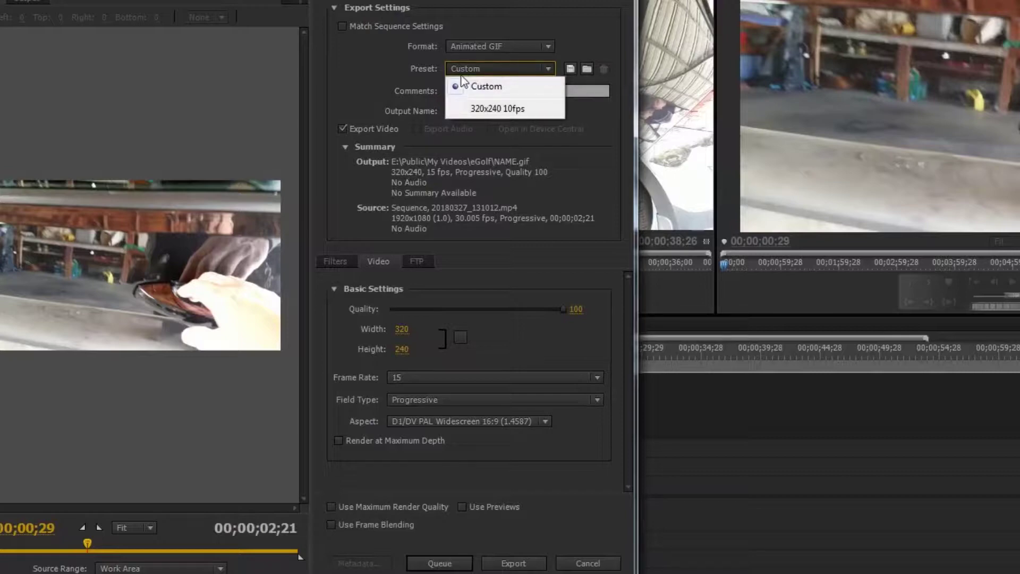
click(496, 109)
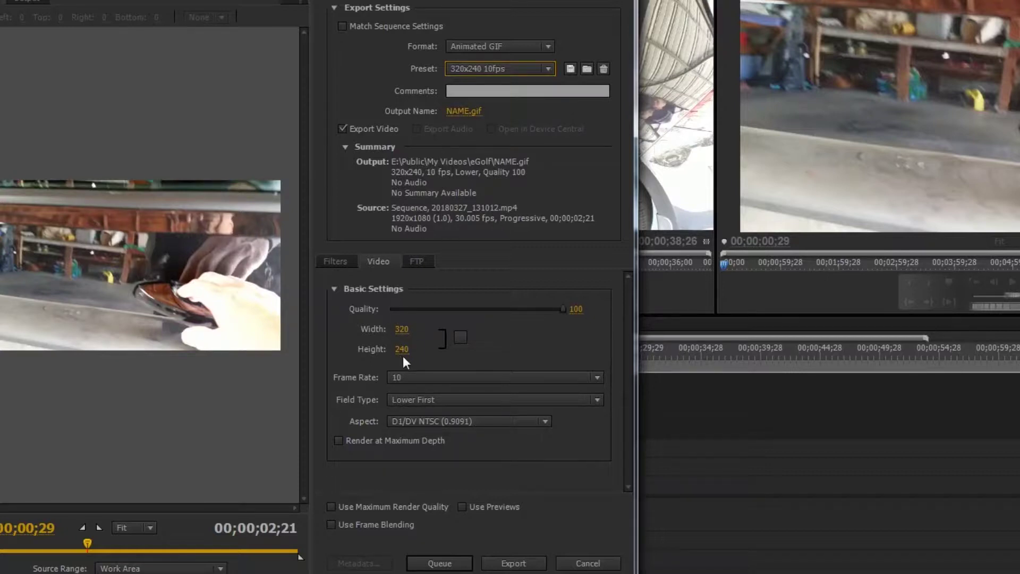
click(446, 377)
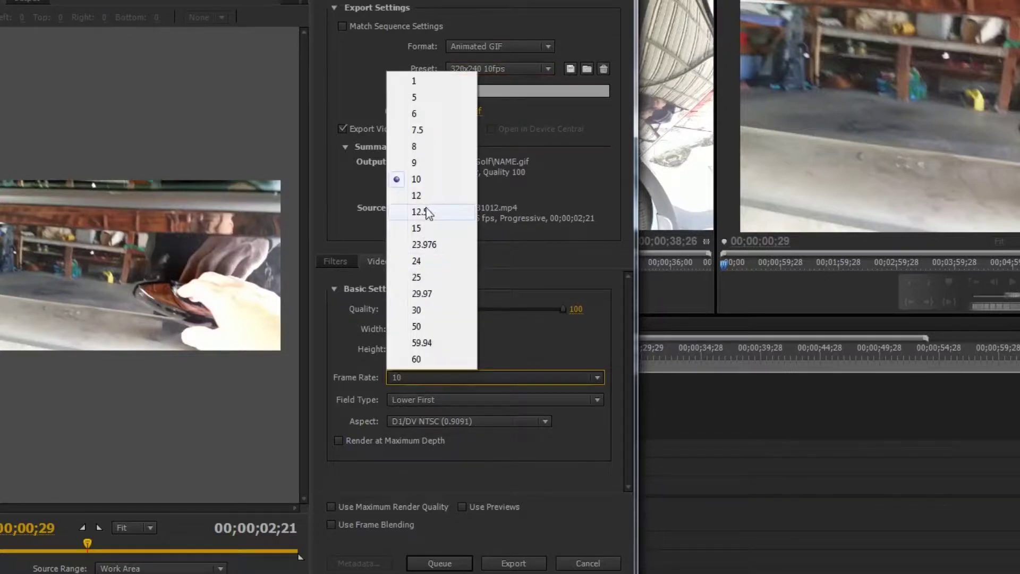
click(426, 228)
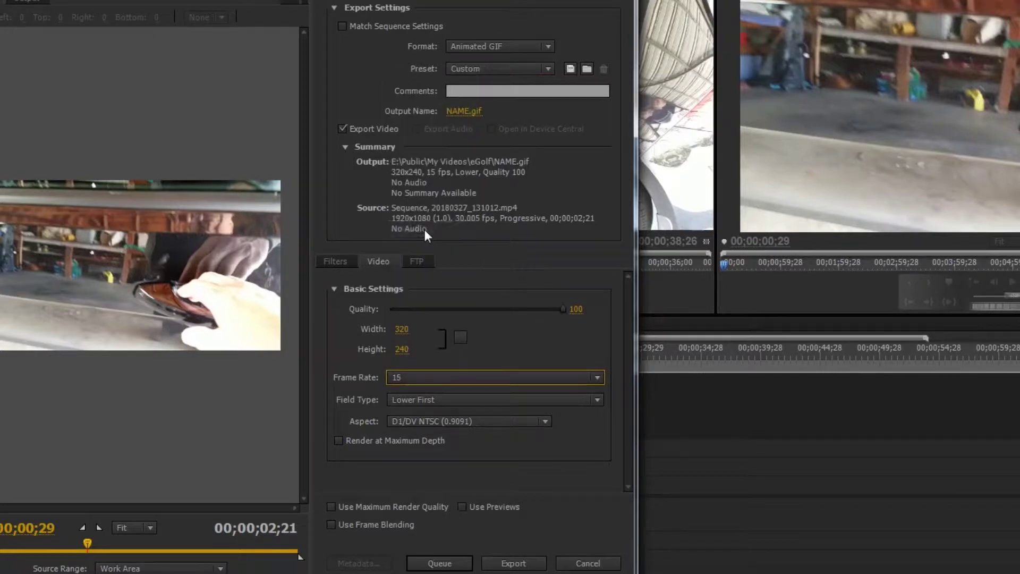
Set the field type to Progressive and the aspect to HD Anamorphic 1080 (1.333), and export the GIF
click(482, 399)
click(461, 418)
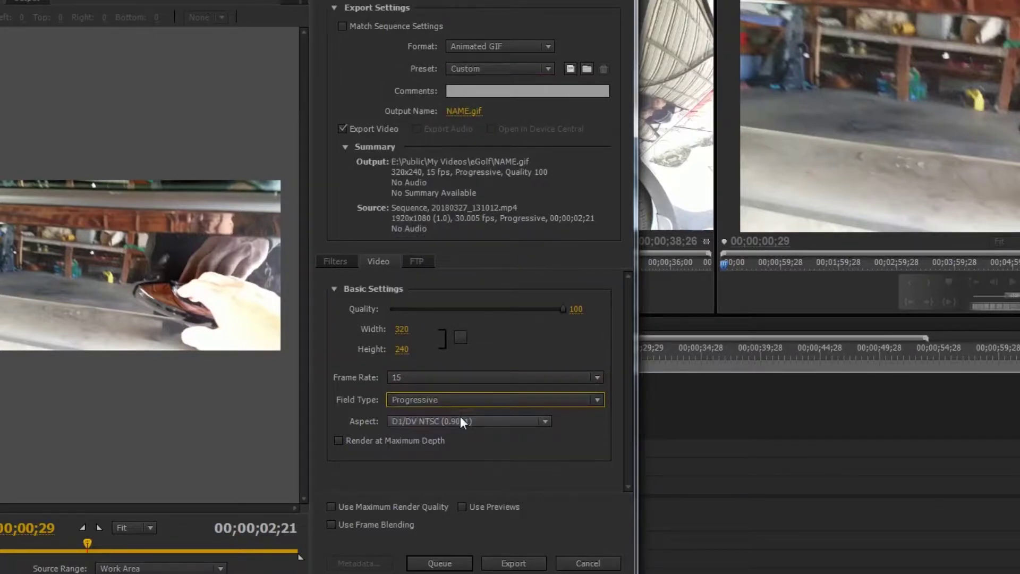
click(545, 422)
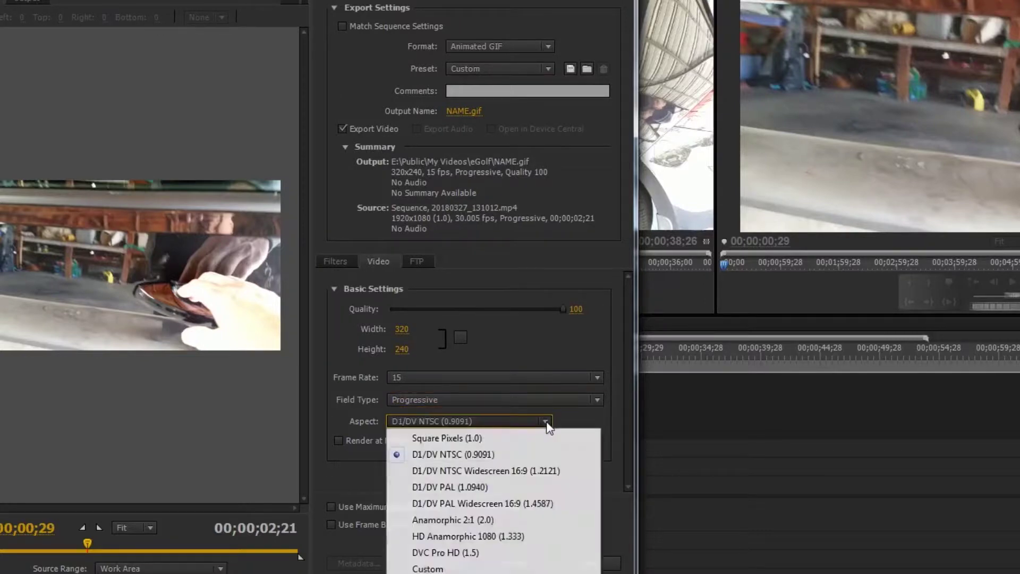
click(472, 538)
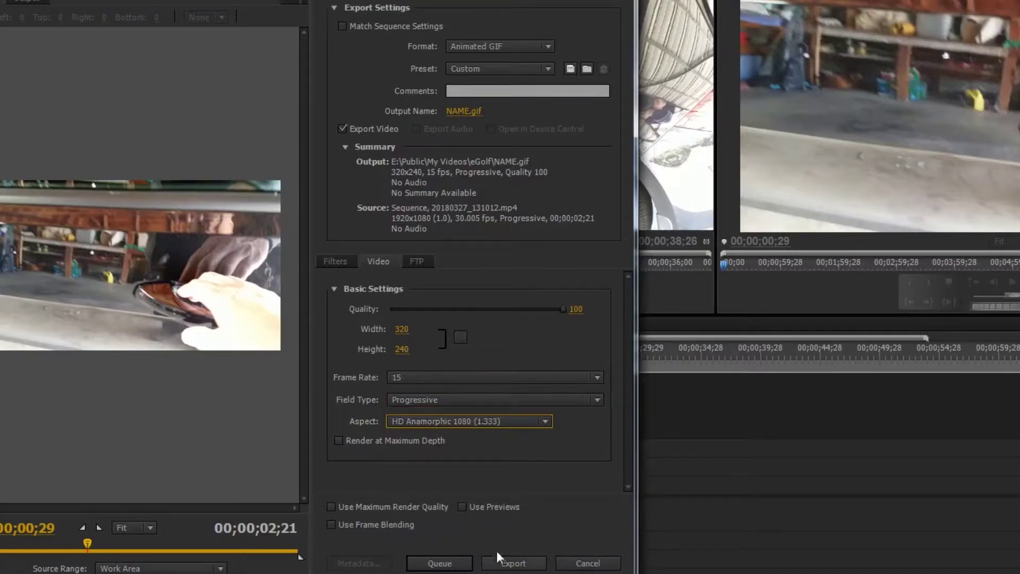
click(509, 564)
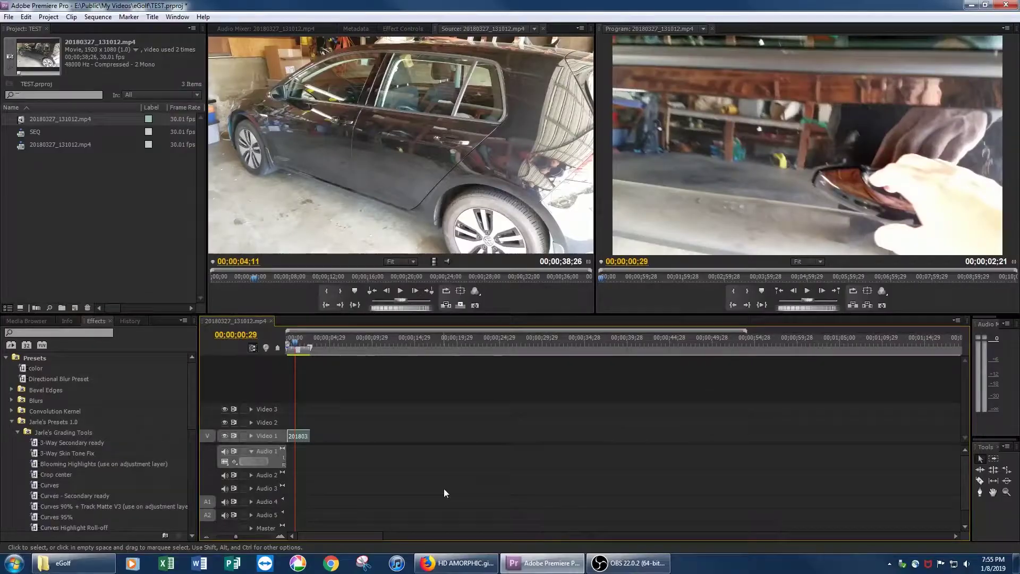
Switch to the eGolf folder in Windows Explorer and open NAME.gif in Firefox to view the animation
click(73, 563)
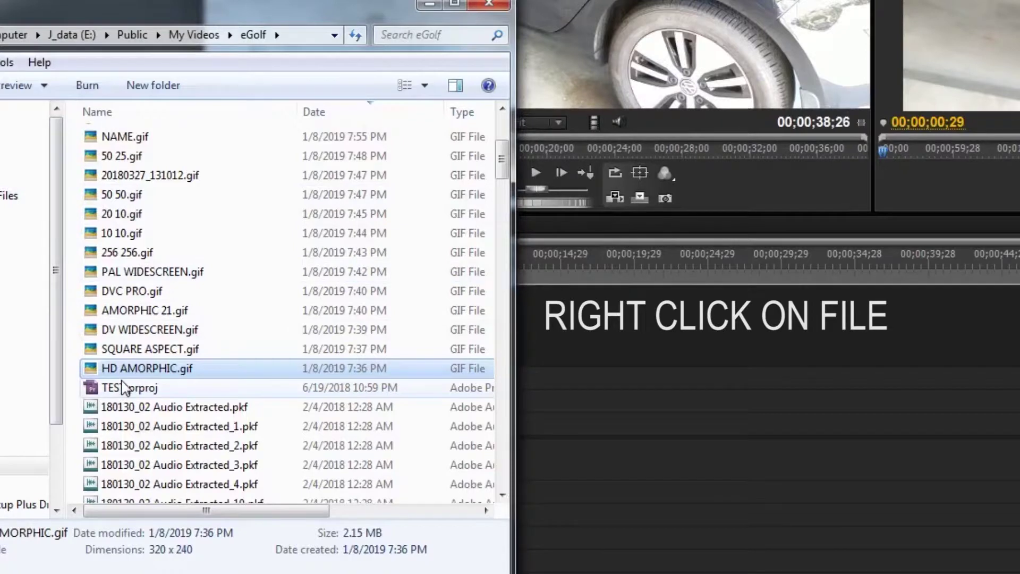
click(89, 139)
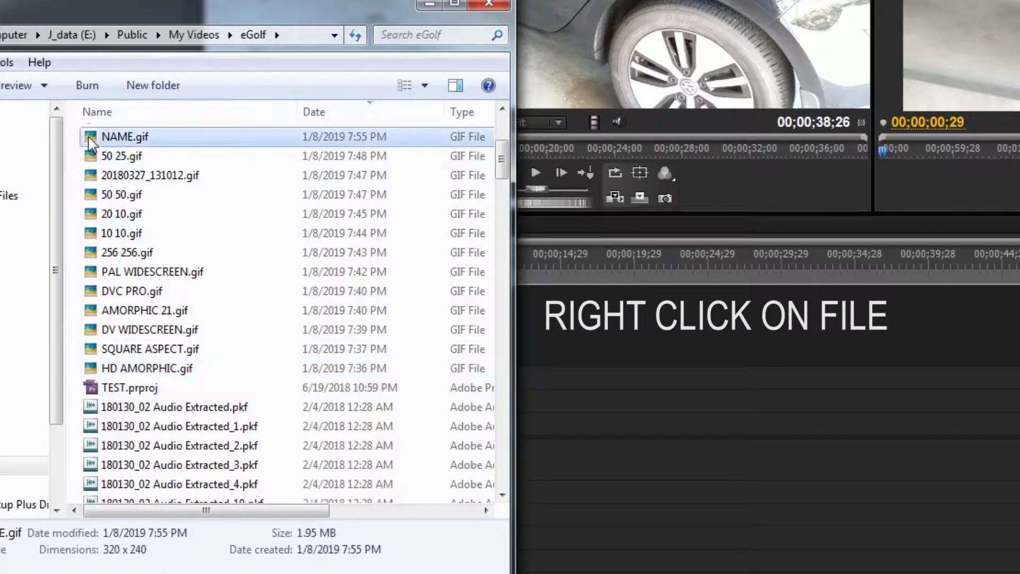
right_click(89, 138)
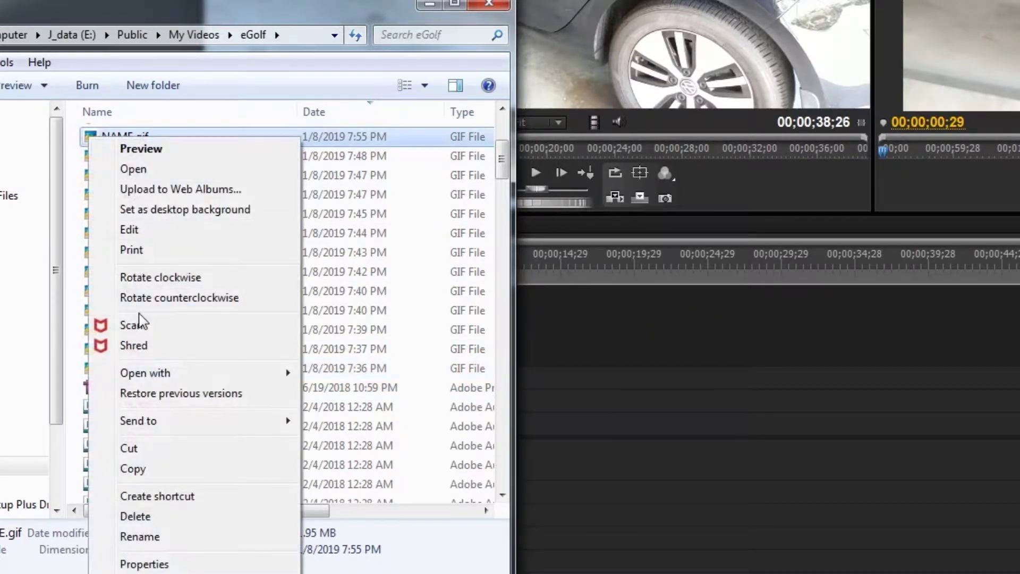
mouse_move(194, 372)
click(343, 372)
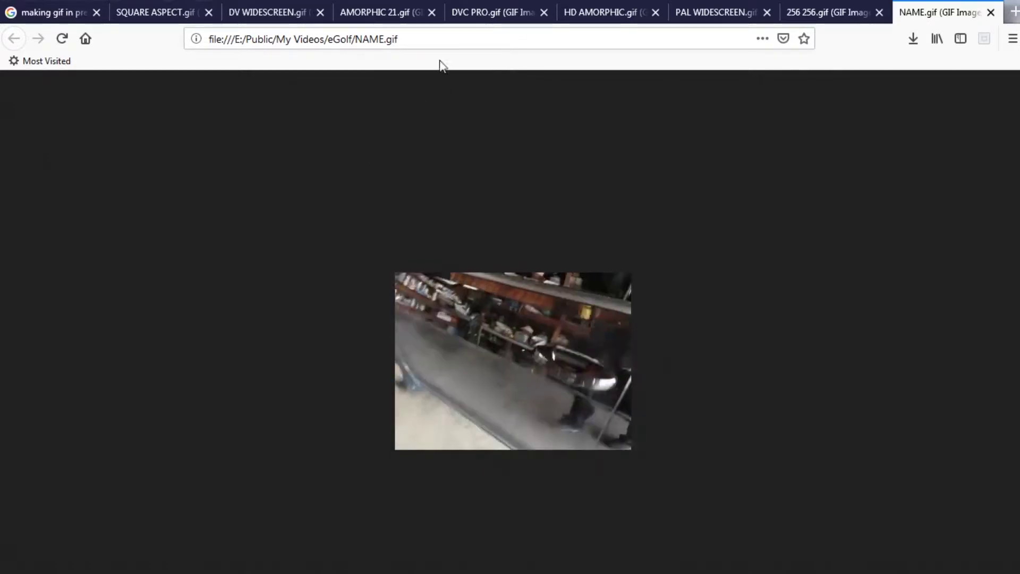
View the DV WIDESCREEN, AMORPHIC 21 and DVC PRO GIFs in Firefox to compare their framing
click(266, 14)
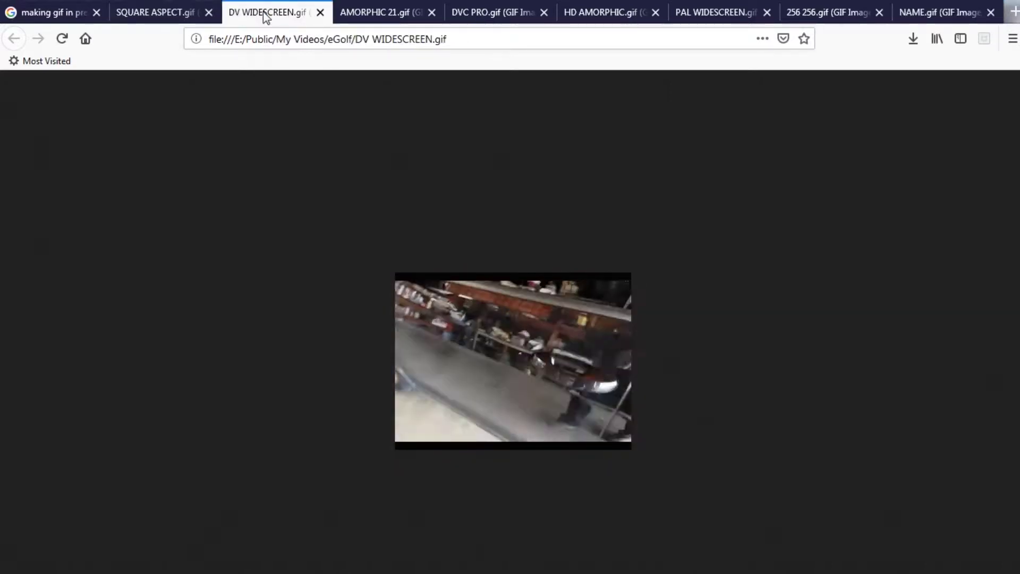
click(380, 13)
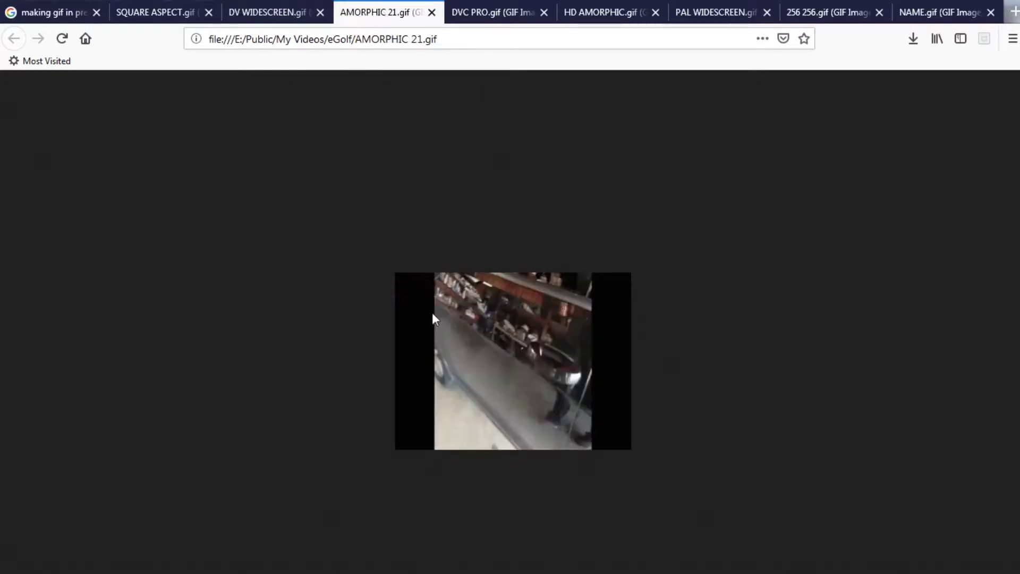
click(499, 16)
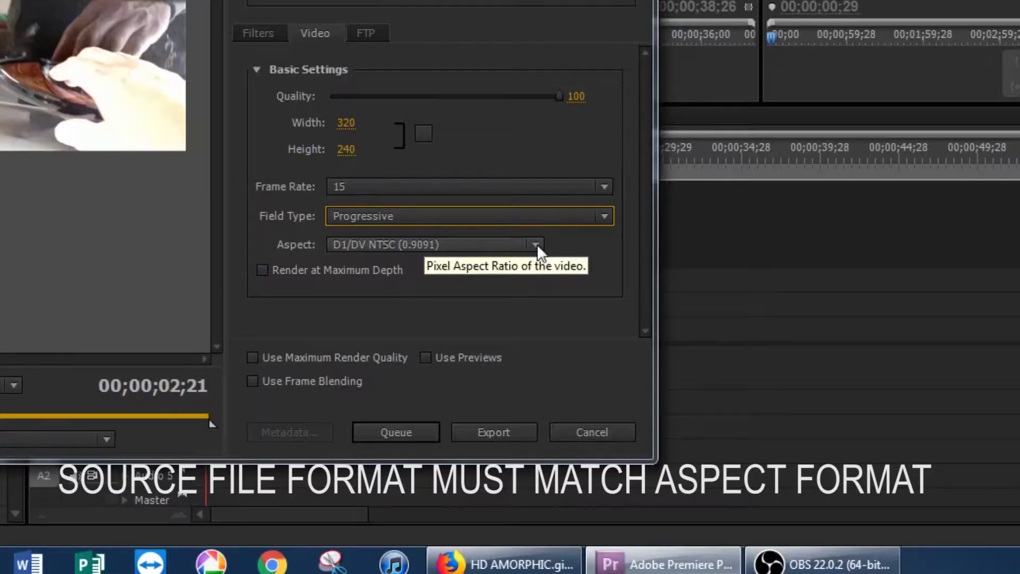
In Premiere Pro's export settings, set the aspect to HD Anamorphic 1080 (1.333)
click(536, 245)
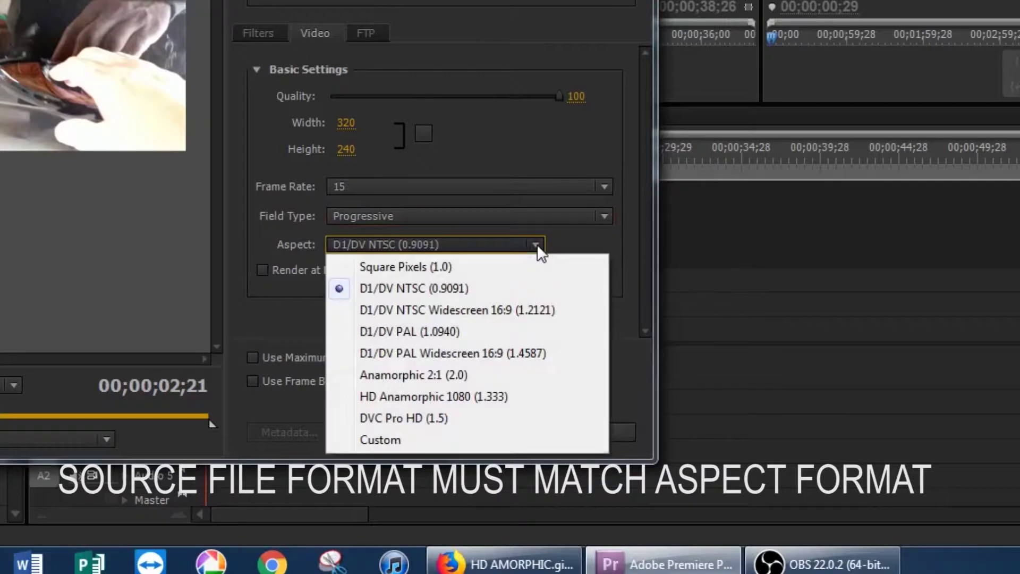
click(437, 397)
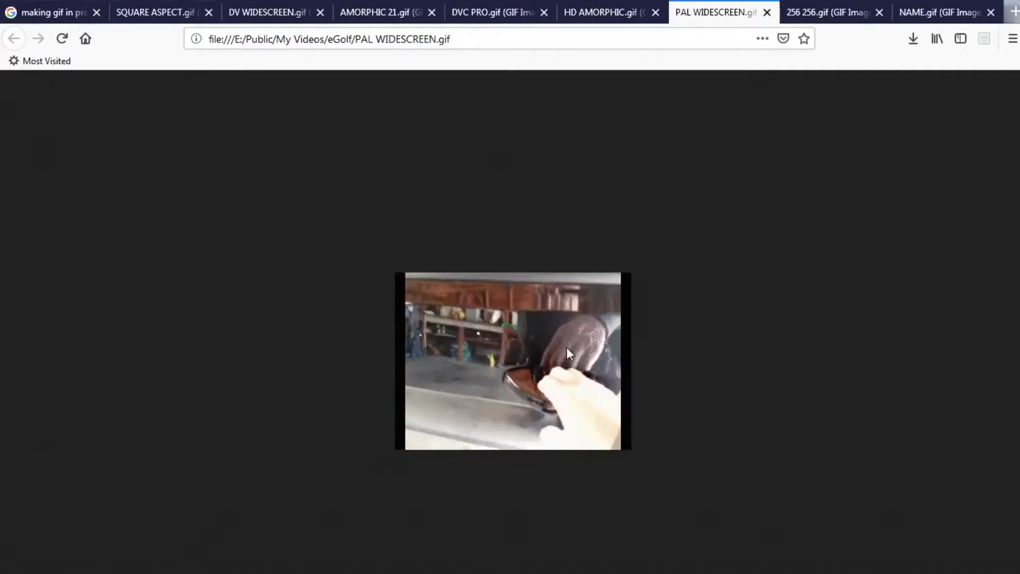
Compare the 256 256, NAME and HD AMORPHIC GIFs in Firefox, ending on NAME.gif
click(829, 11)
click(930, 10)
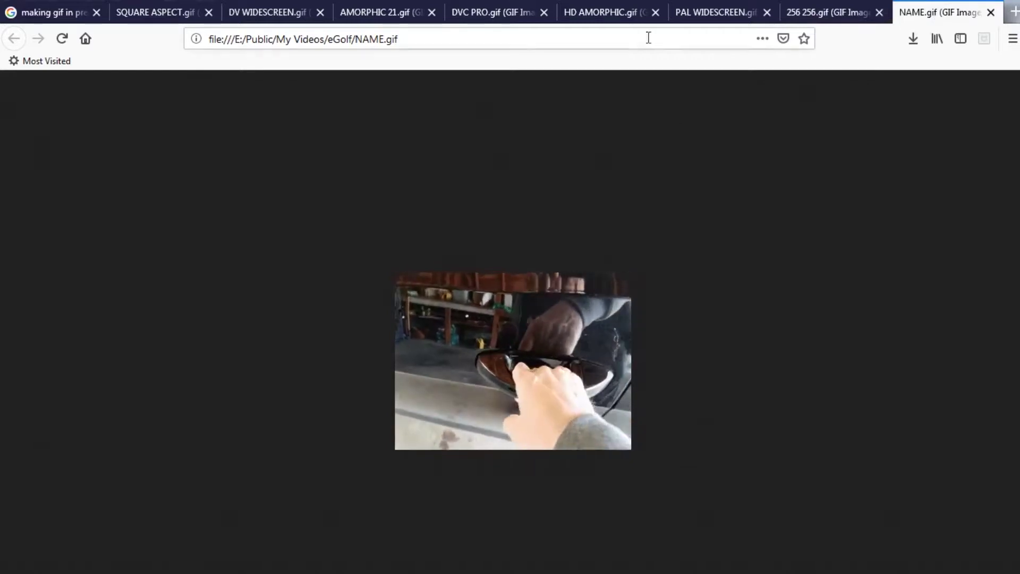
click(610, 16)
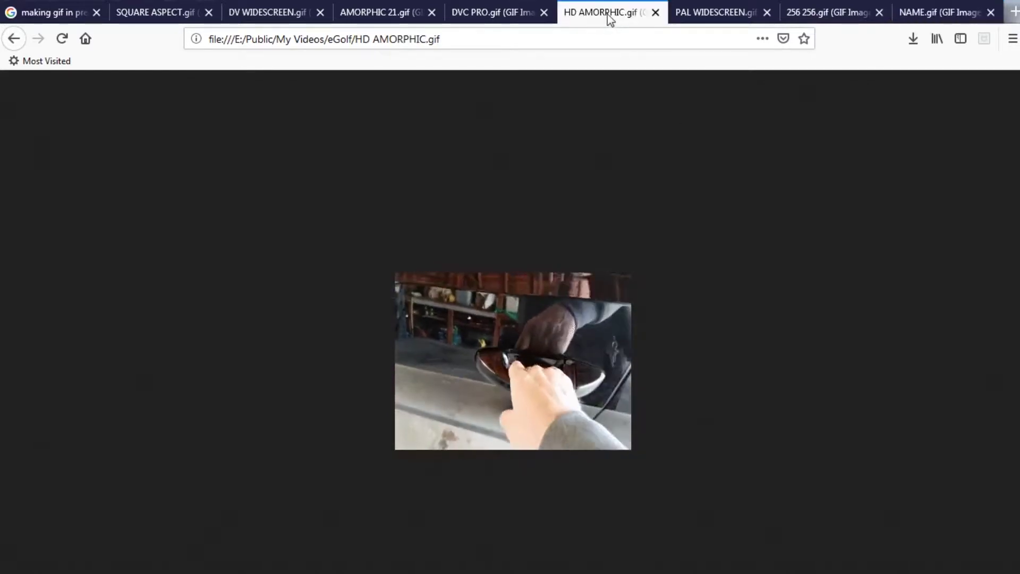
click(945, 11)
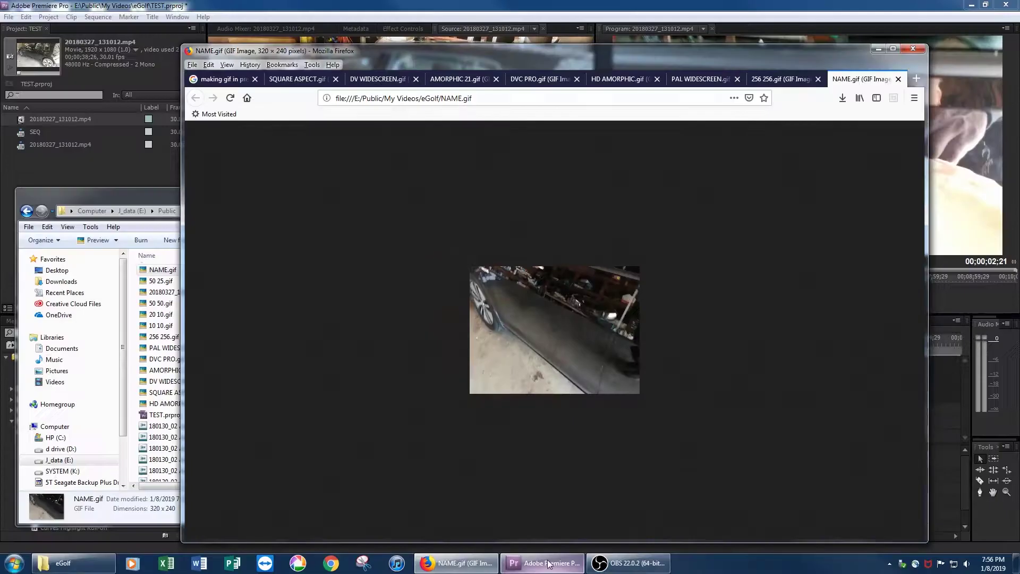
Switch to Premiere Pro, open the media export settings for the sequence and set the frame height to 169
click(541, 563)
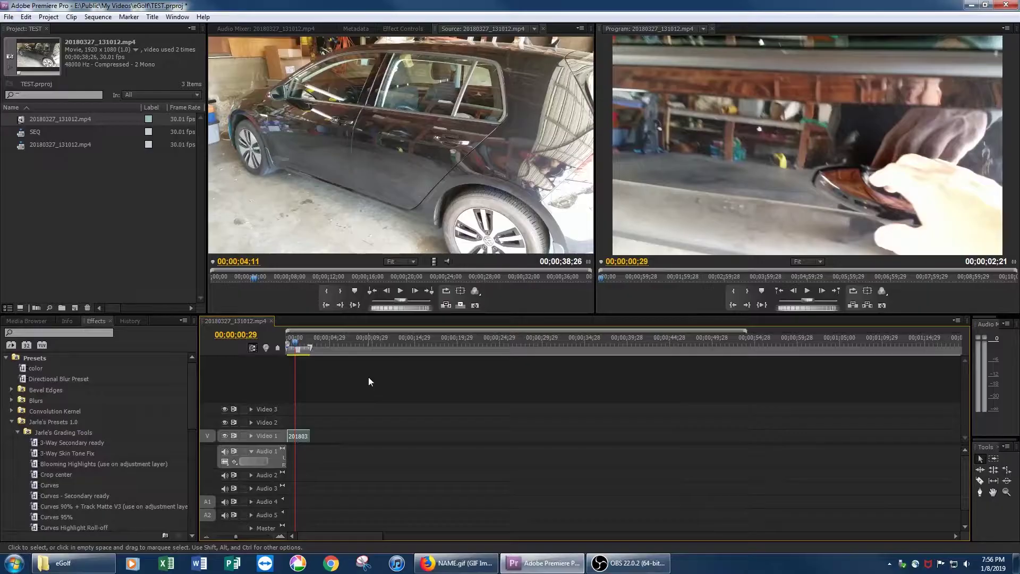
key(ctrl+m)
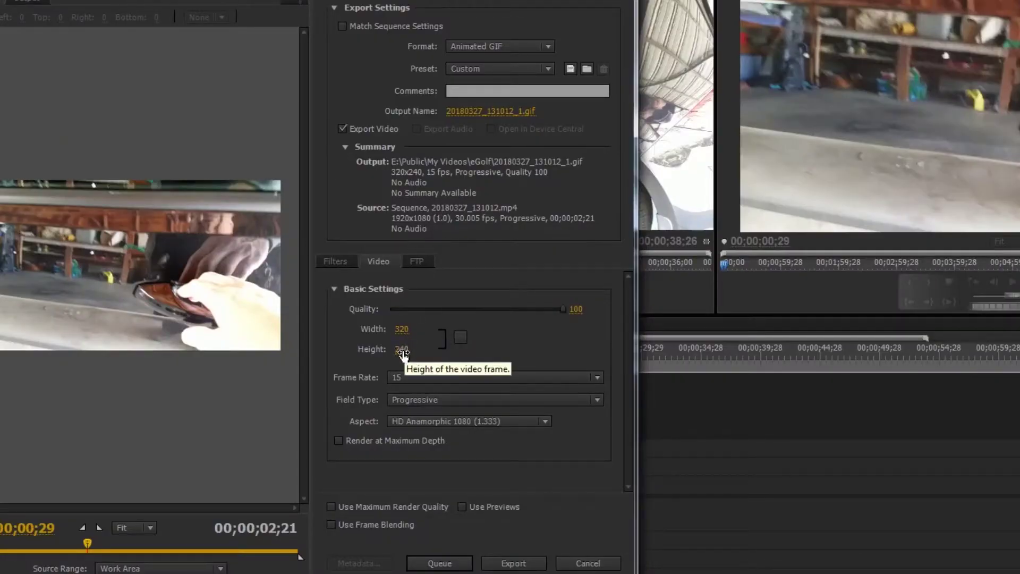
drag(402, 355, 397, 357)
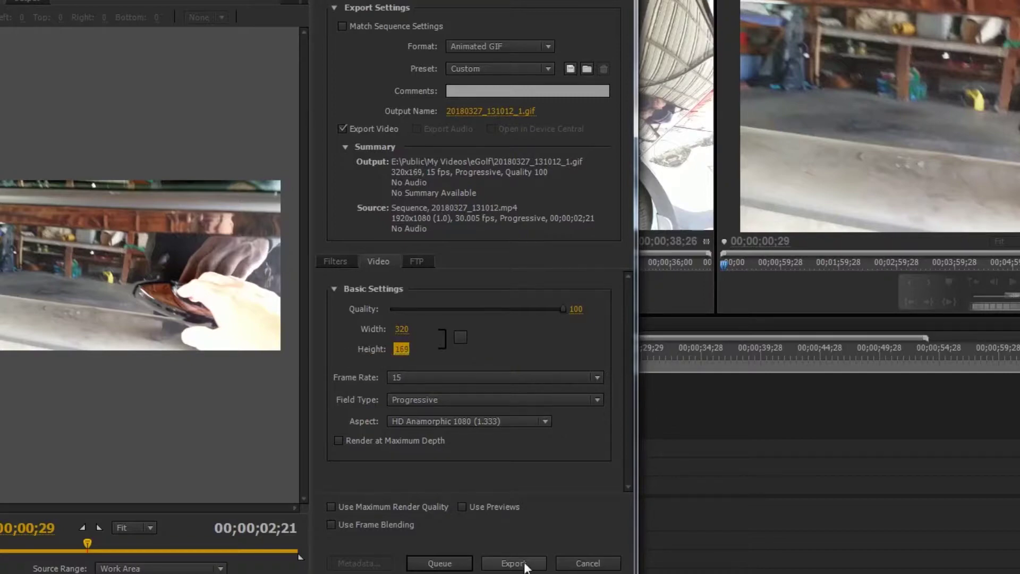
Name the output file TEST2 in the eGolf folder and export the GIF
click(487, 112)
text(TEST2)
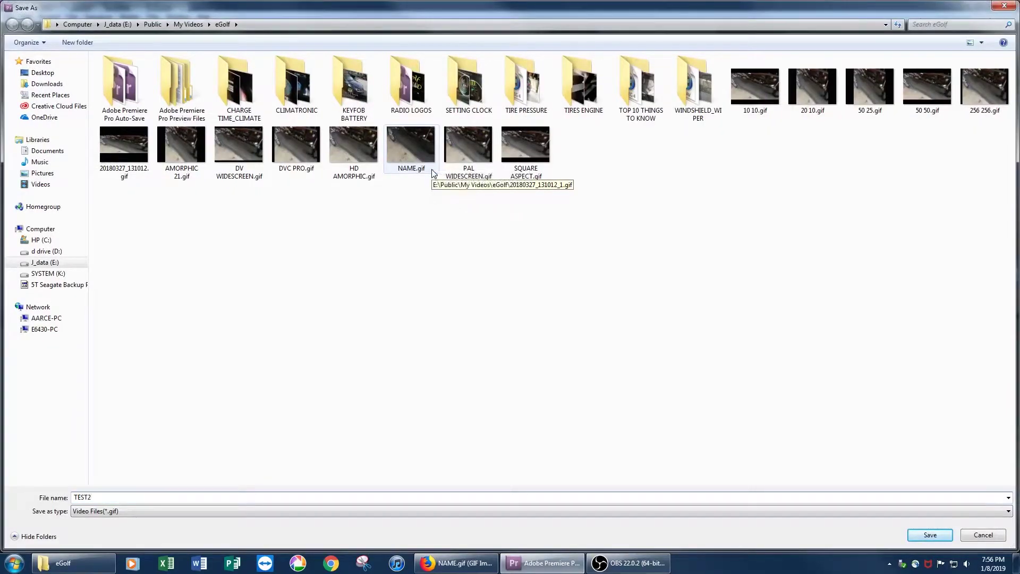
key(Return)
click(451, 491)
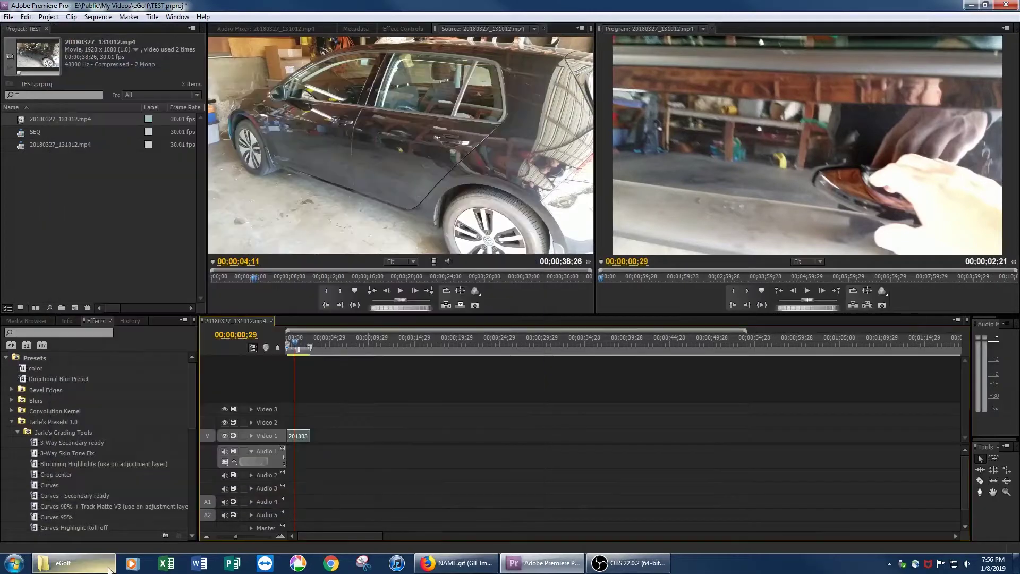
Switch to the eGolf folder in Windows Explorer and open TEST2.gif in Firefox
click(109, 566)
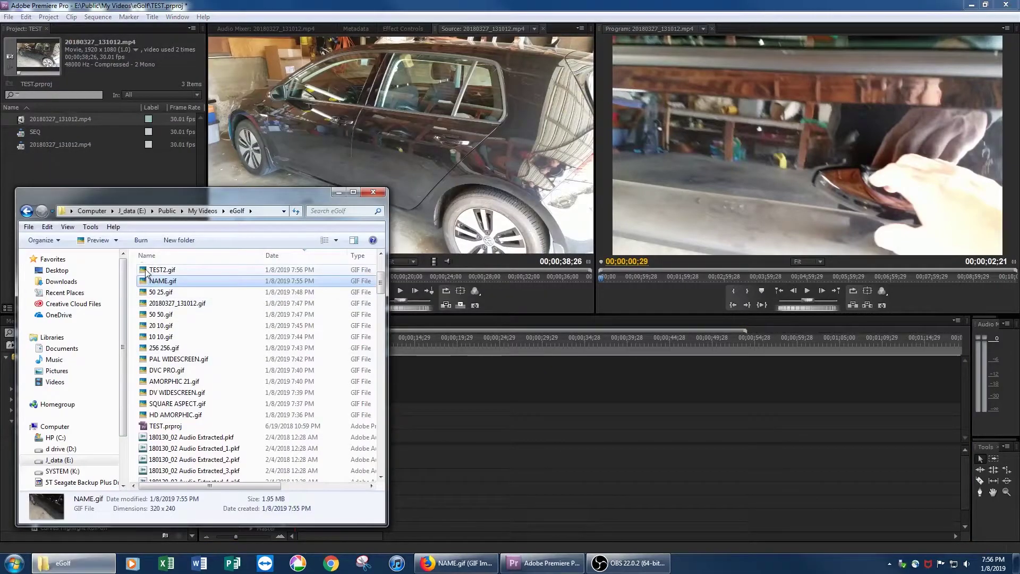
right_click(146, 271)
mouse_move(197, 407)
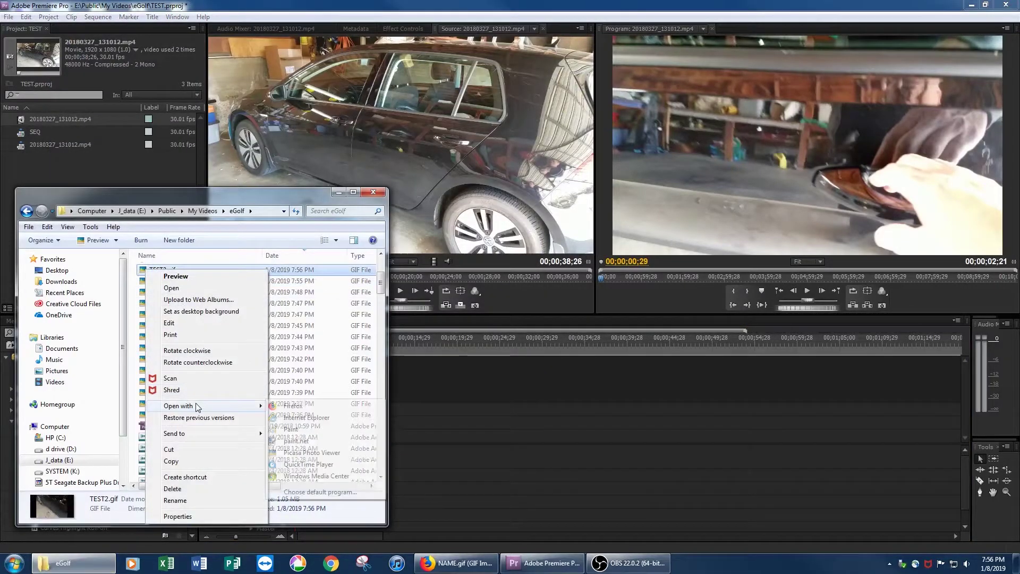
click(291, 406)
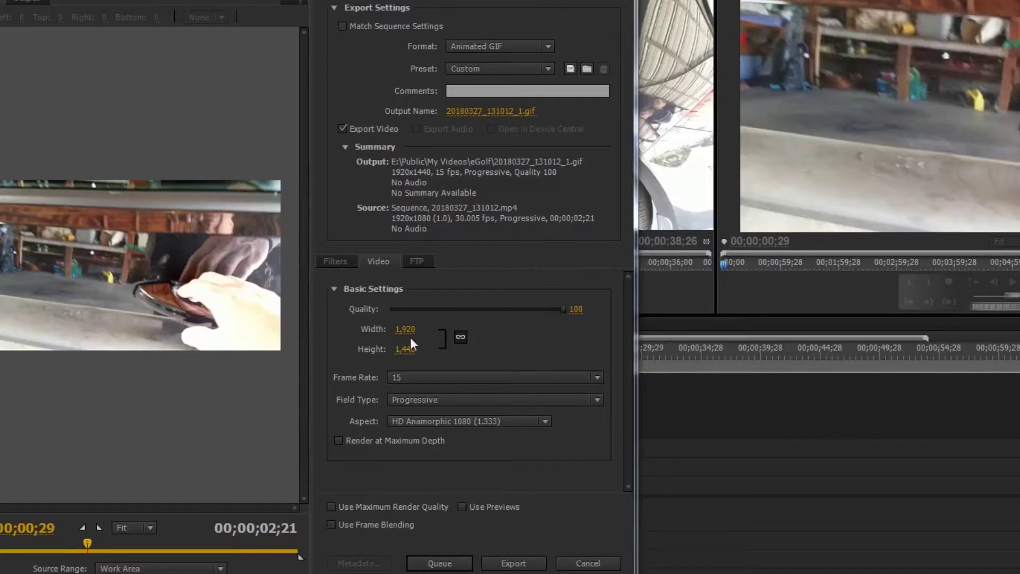
click(459, 338)
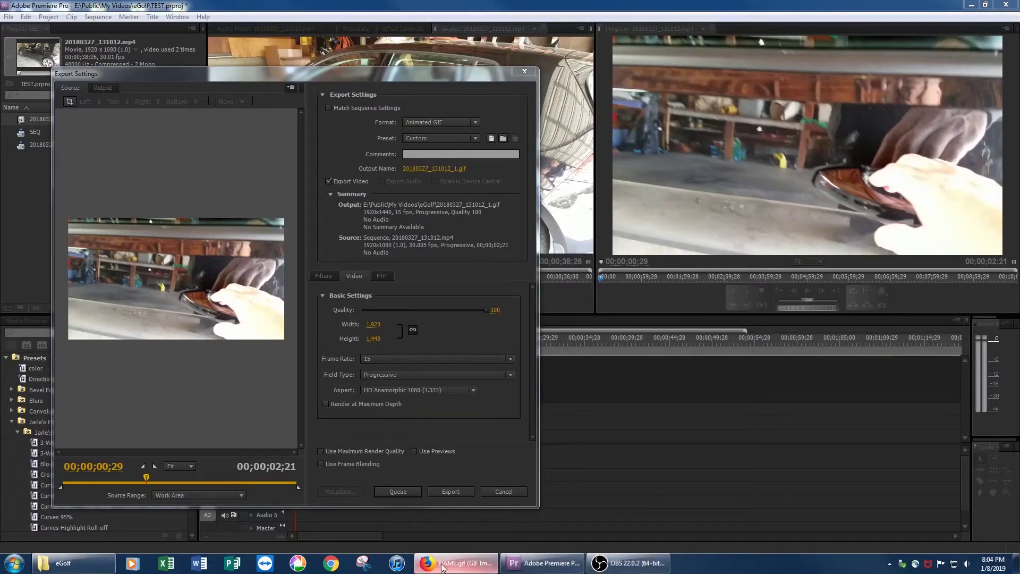
Switch to Firefox, compare 1920 1440.gif with 19201080.gif, and widen the browser window
click(522, 442)
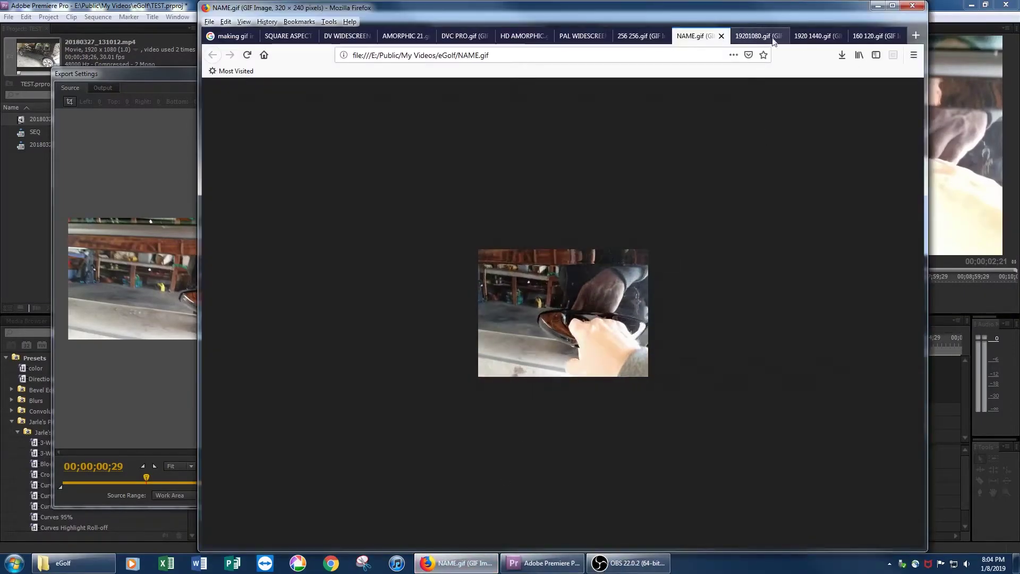
click(808, 38)
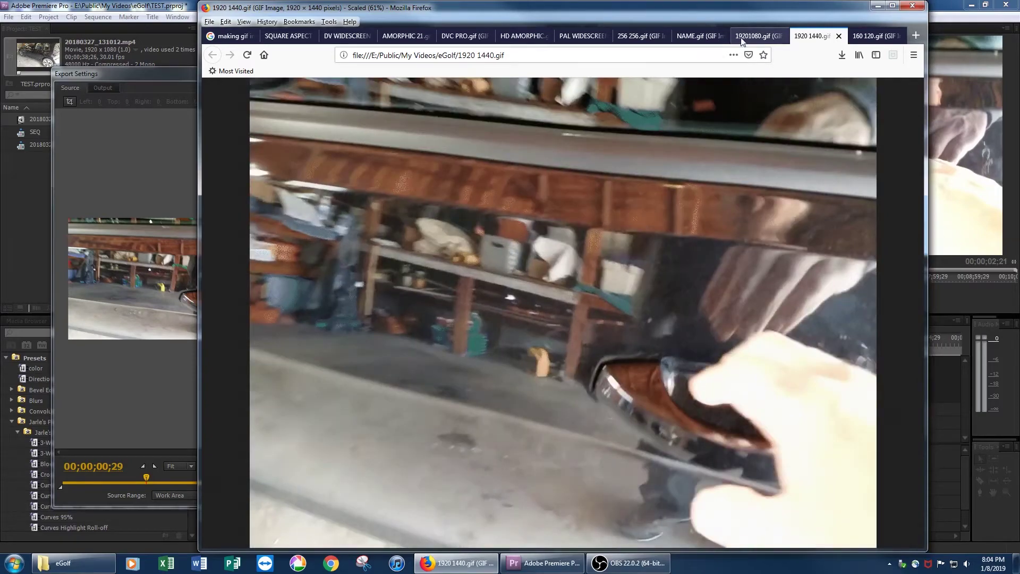
click(742, 38)
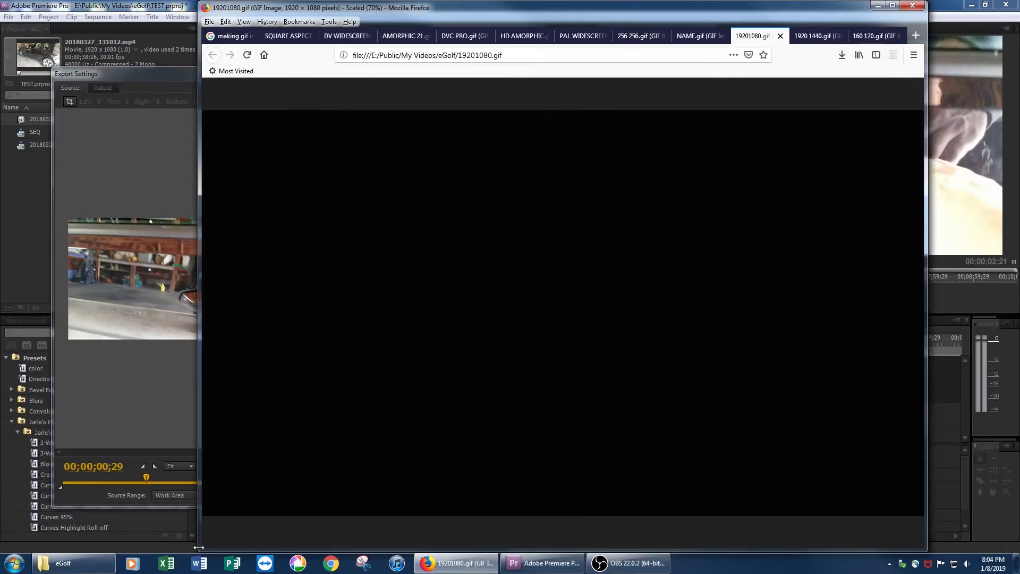
drag(199, 536, 139, 506)
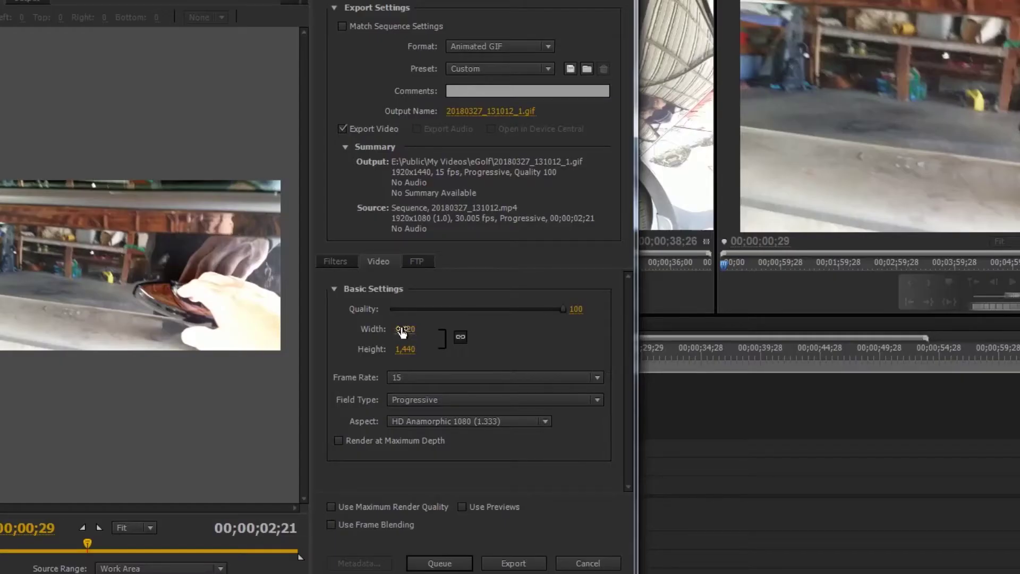
Return to Premiere Pro's export settings and check the available presets and the frame width
click(550, 67)
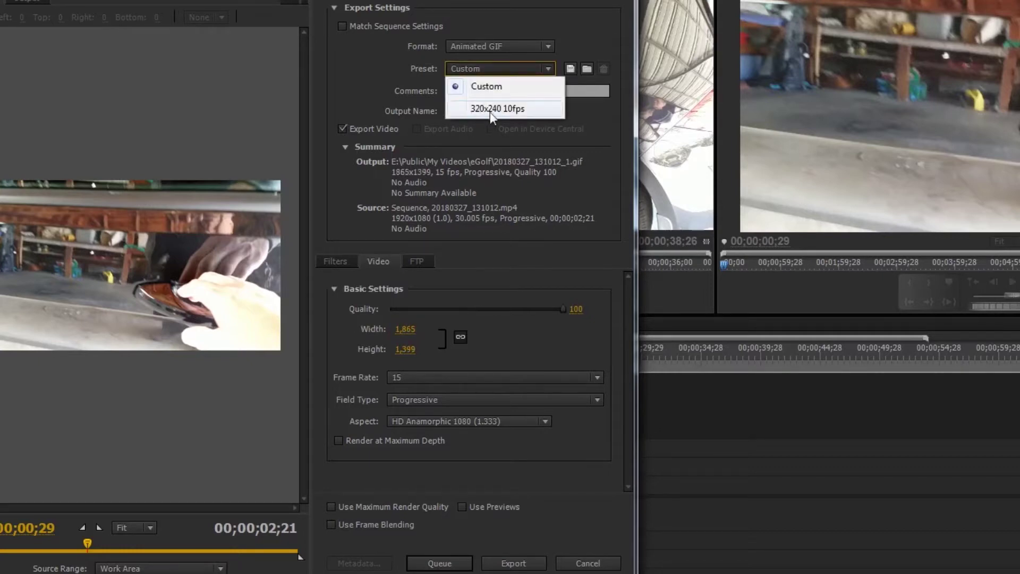
click(398, 330)
click(401, 326)
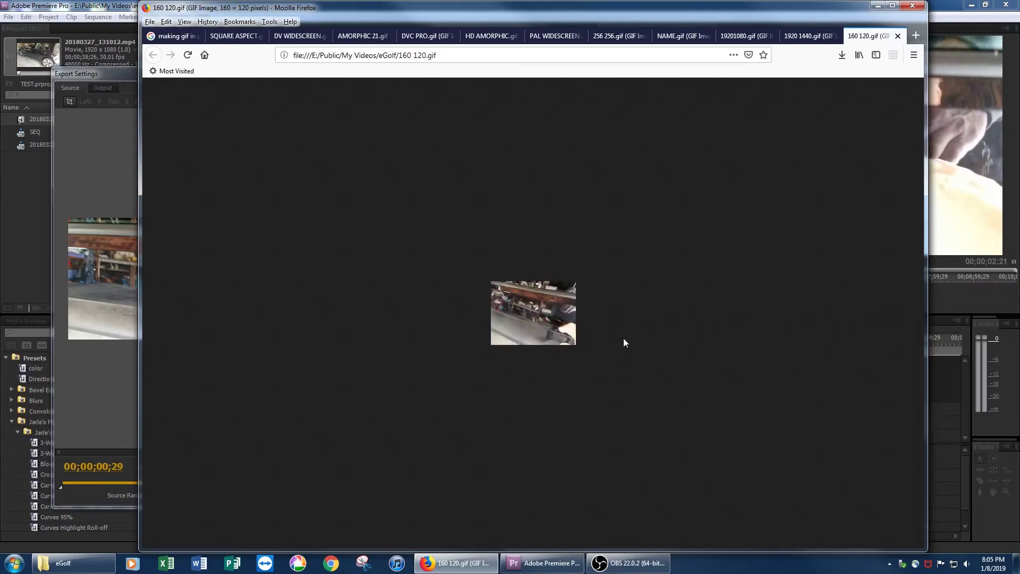
Compare the GIFs in Firefox from 1920 1440, 19201080 and NAME through the PAL WIDESCREEN, HD AMORPHIC, DVC PRO, AMORPHIC 21, DV WIDESCREEN and SQUARE ASPECT versions
click(808, 36)
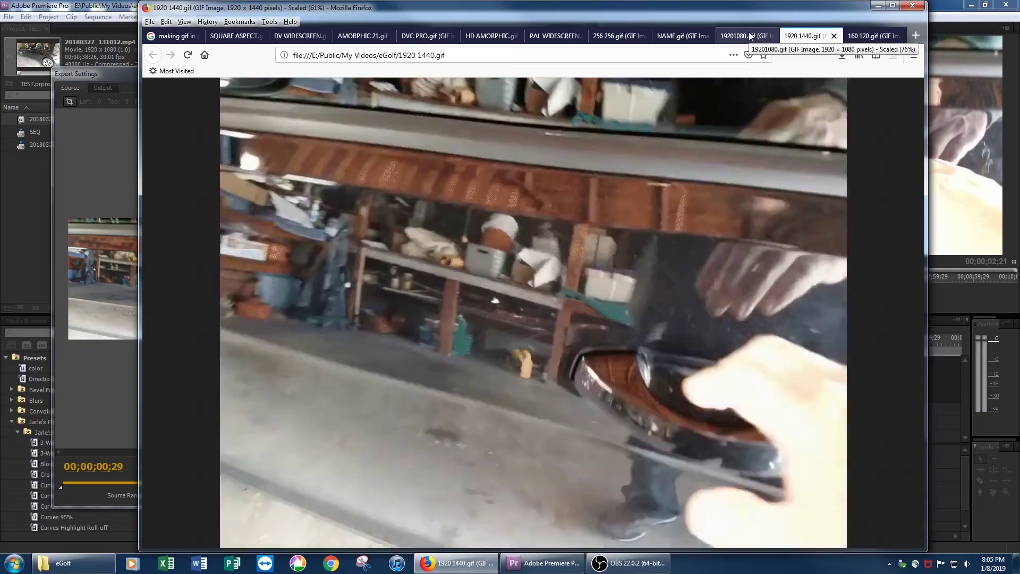
click(750, 36)
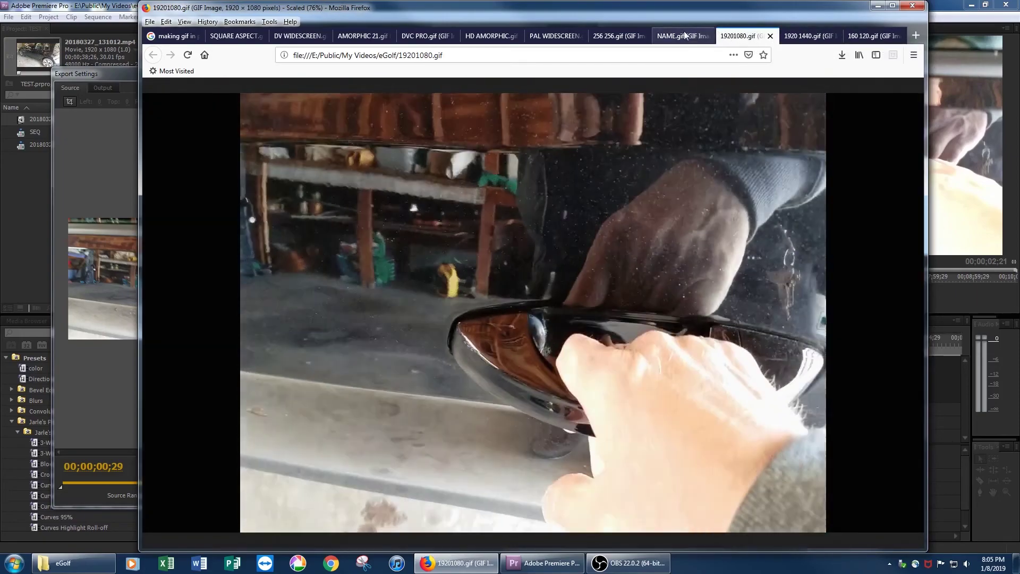
click(685, 35)
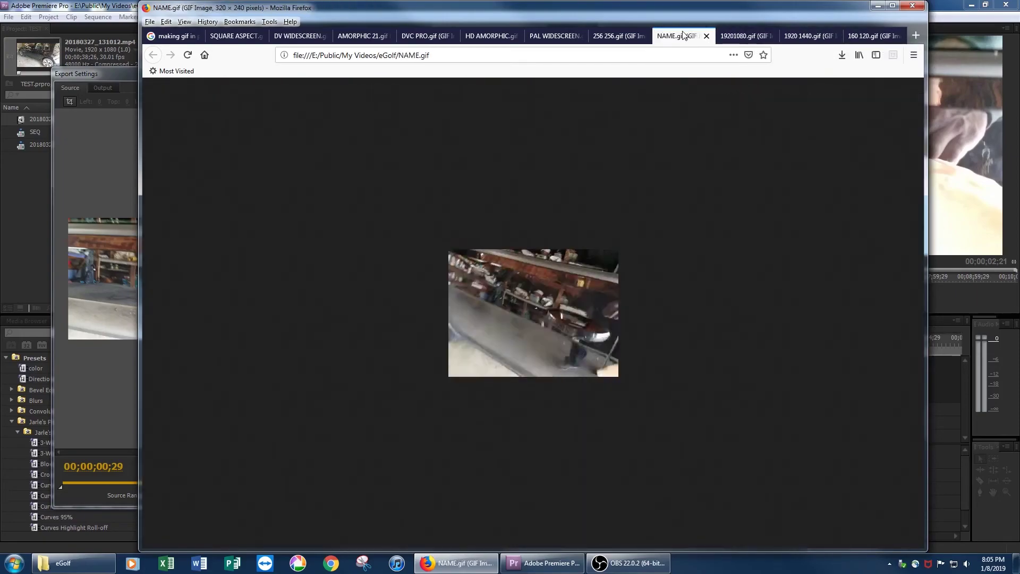
click(552, 36)
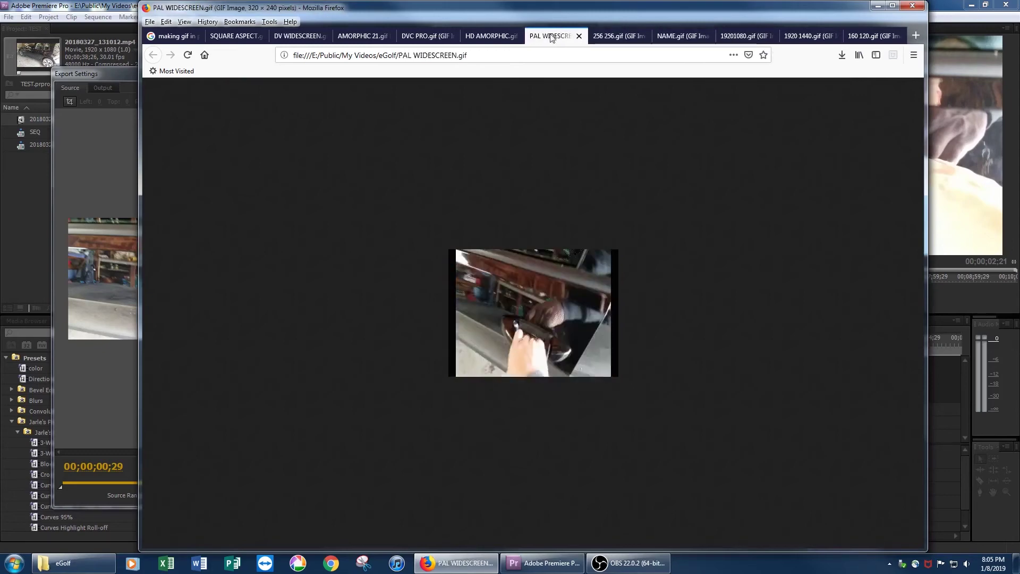
click(489, 36)
click(411, 37)
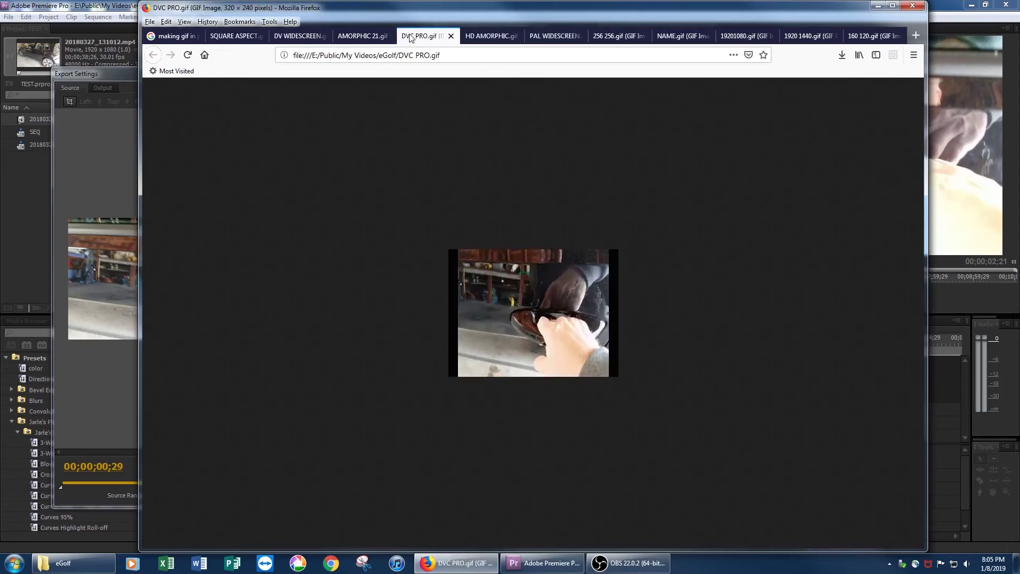
click(361, 37)
click(300, 37)
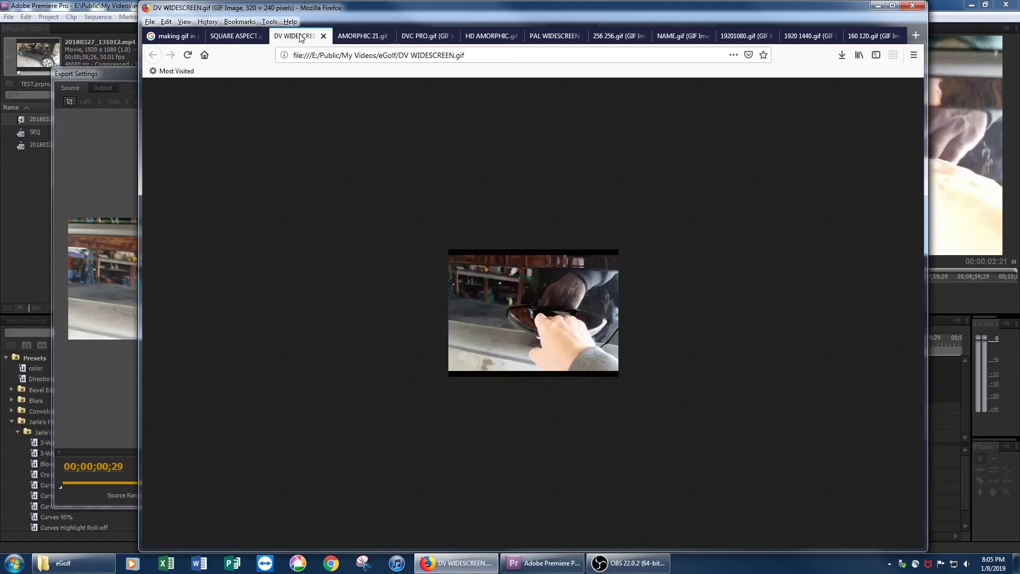
click(241, 35)
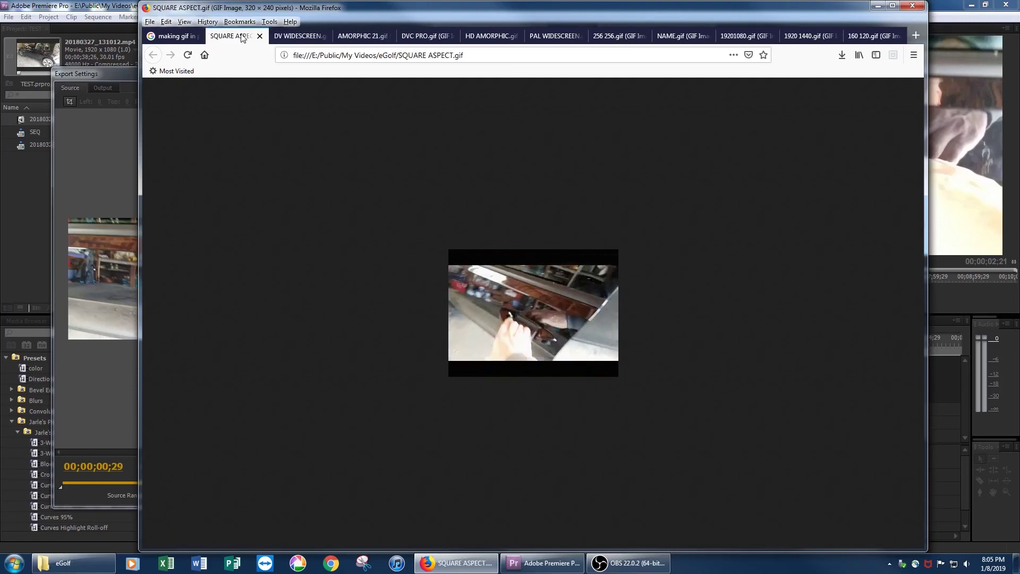